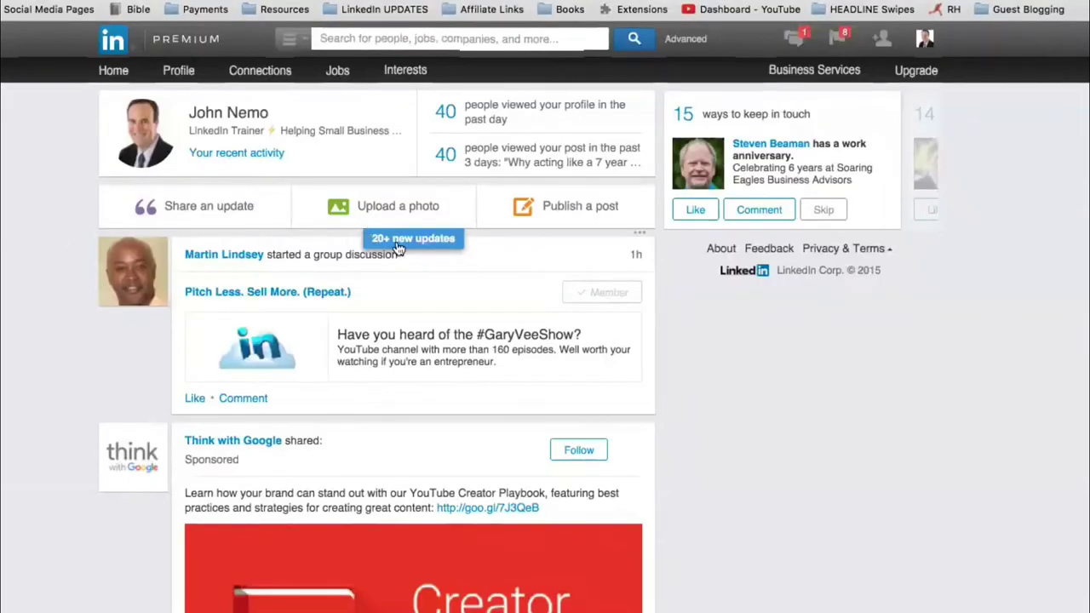
Load the new updates in the home feed and look through the posts shared by connections
{"action": "left_click", "coordinate": [397, 245]}
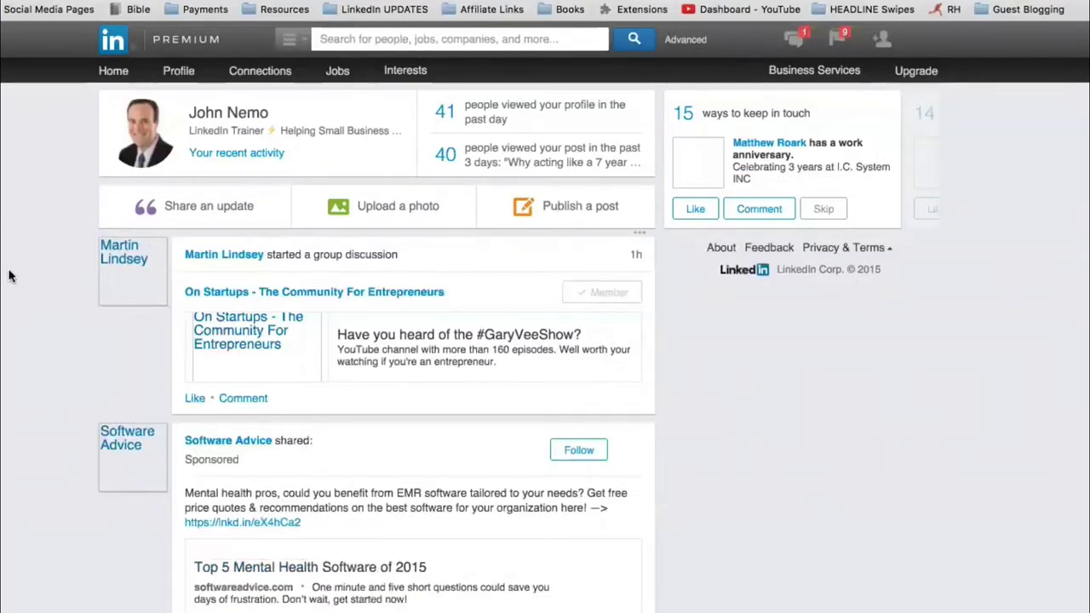
{"action": "scroll", "coordinate": [21, 285], "scroll_direction": "down", "scroll_amount": 8}
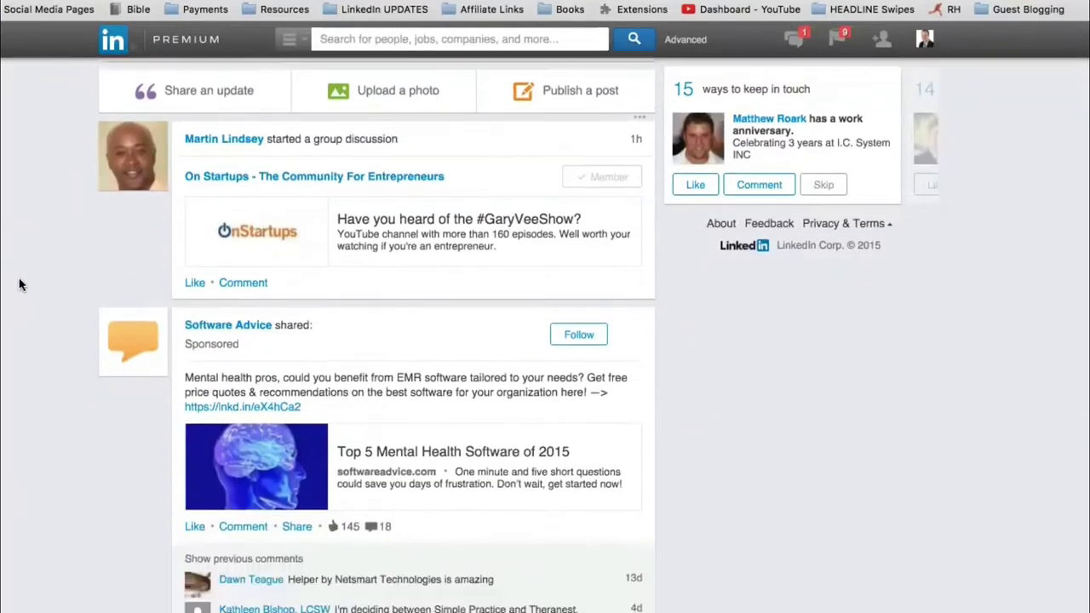
{"action": "scroll", "coordinate": [21, 284], "scroll_direction": "down", "scroll_amount": 8}
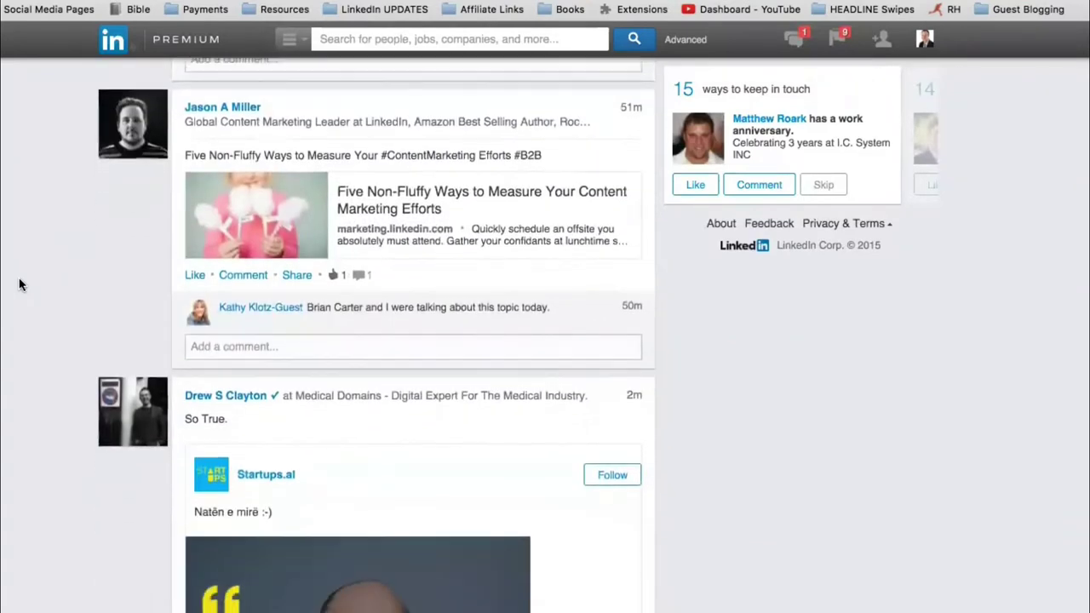
{"action": "scroll", "coordinate": [21, 285], "scroll_direction": "down", "scroll_amount": 10}
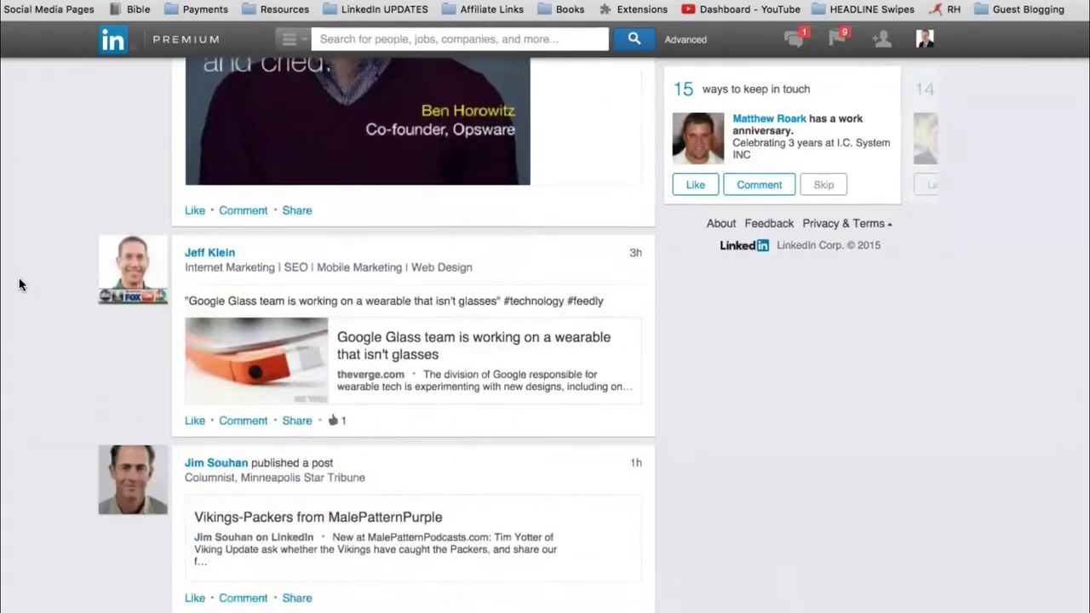
{"action": "scroll", "coordinate": [22, 284], "scroll_direction": "down", "scroll_amount": 6}
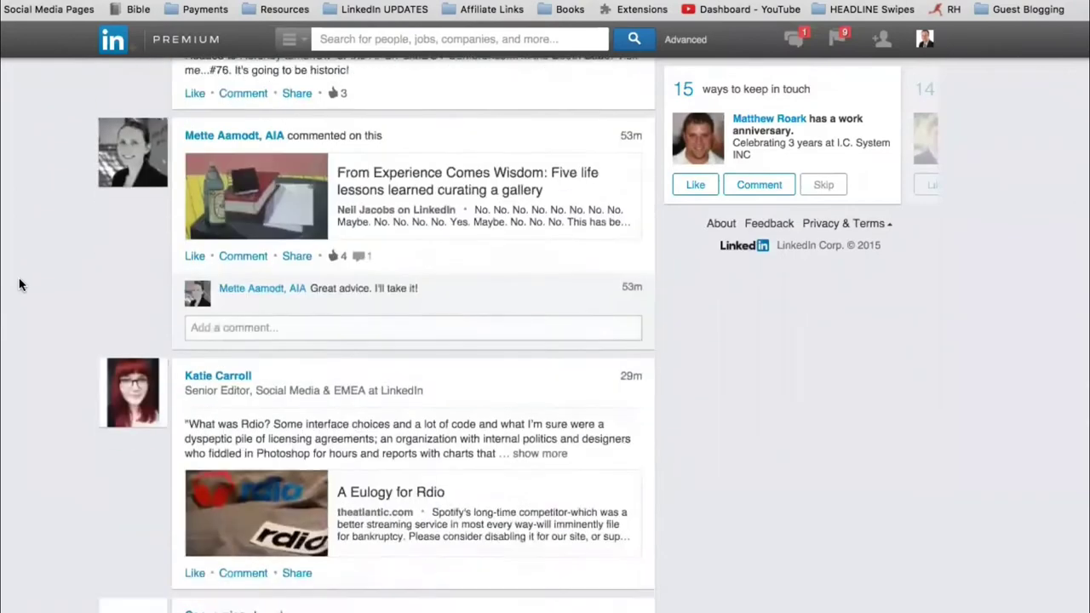
{"action": "scroll", "coordinate": [22, 285], "scroll_direction": "up", "scroll_amount": 5}
{"action": "scroll", "coordinate": [21, 285], "scroll_direction": "up", "scroll_amount": 15}
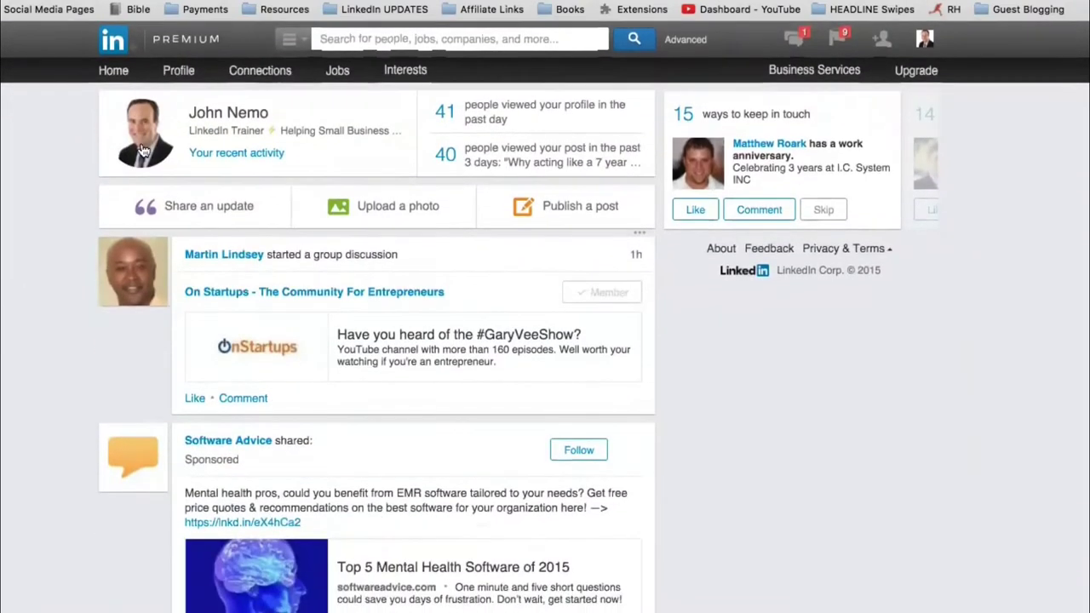
Open the list of your own updates and examine how the recent posts present links and images
{"action": "mouse_move", "coordinate": [179, 71]}
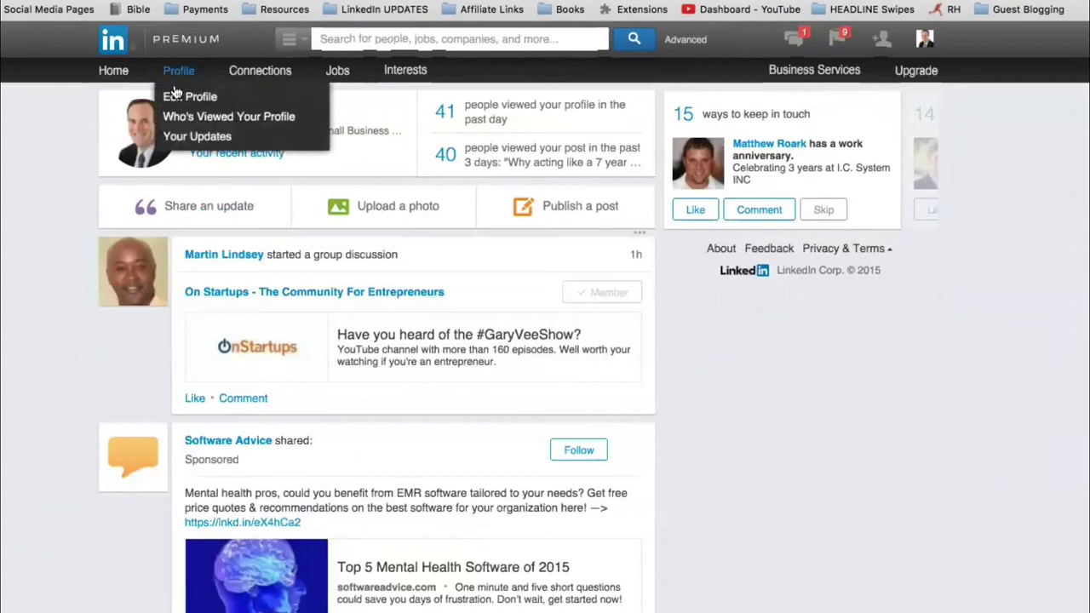
{"action": "left_click", "coordinate": [181, 138]}
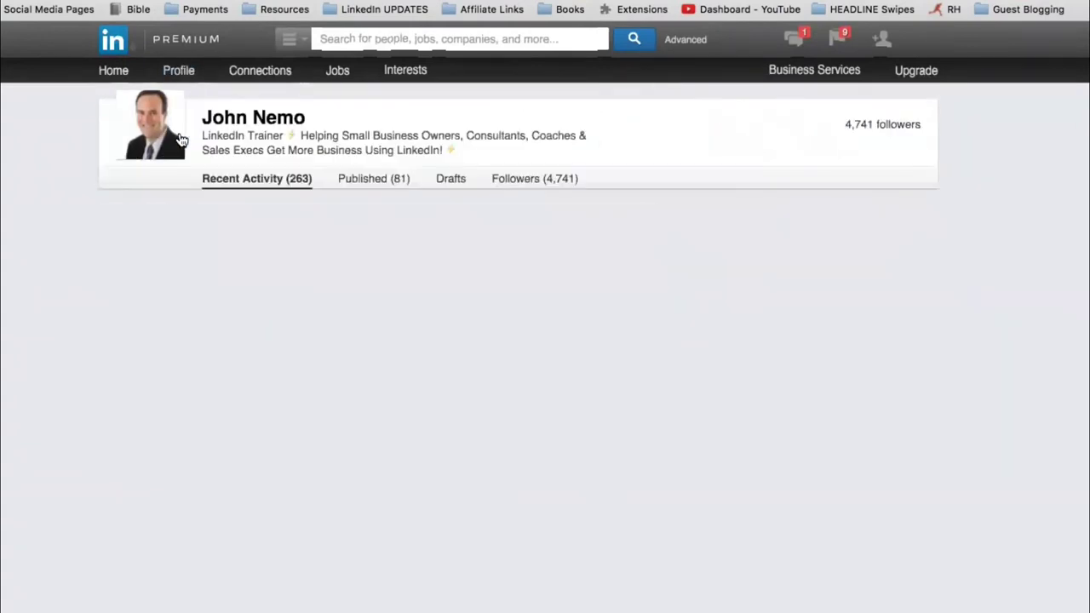
{"action": "scroll", "coordinate": [114, 167], "scroll_direction": "down", "scroll_amount": 3}
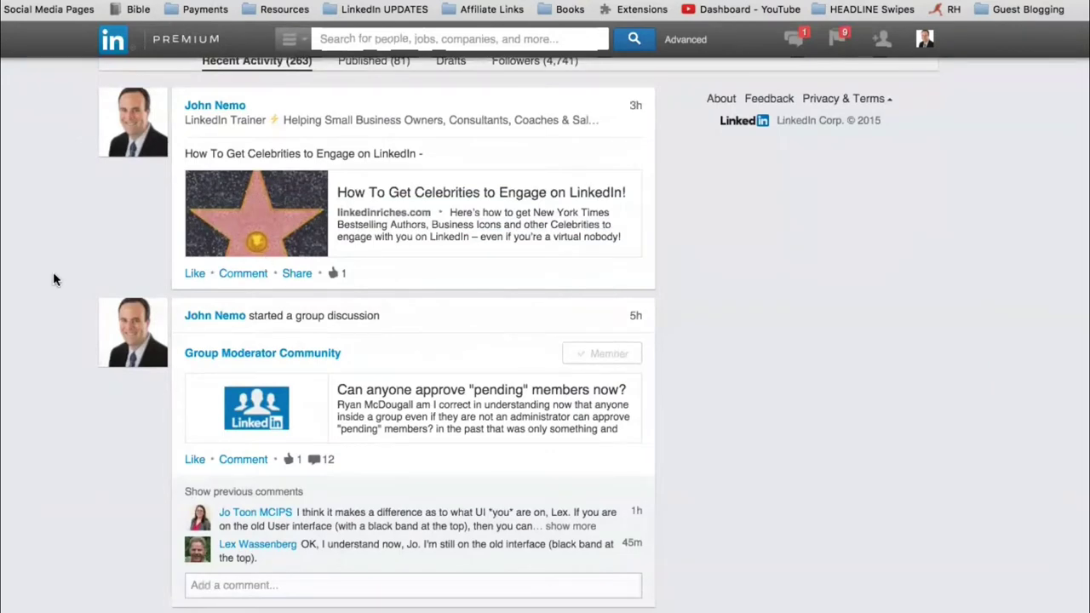
{"action": "scroll", "coordinate": [53, 271], "scroll_direction": "down", "scroll_amount": 10}
{"action": "scroll", "coordinate": [53, 255], "scroll_direction": "down", "scroll_amount": 5}
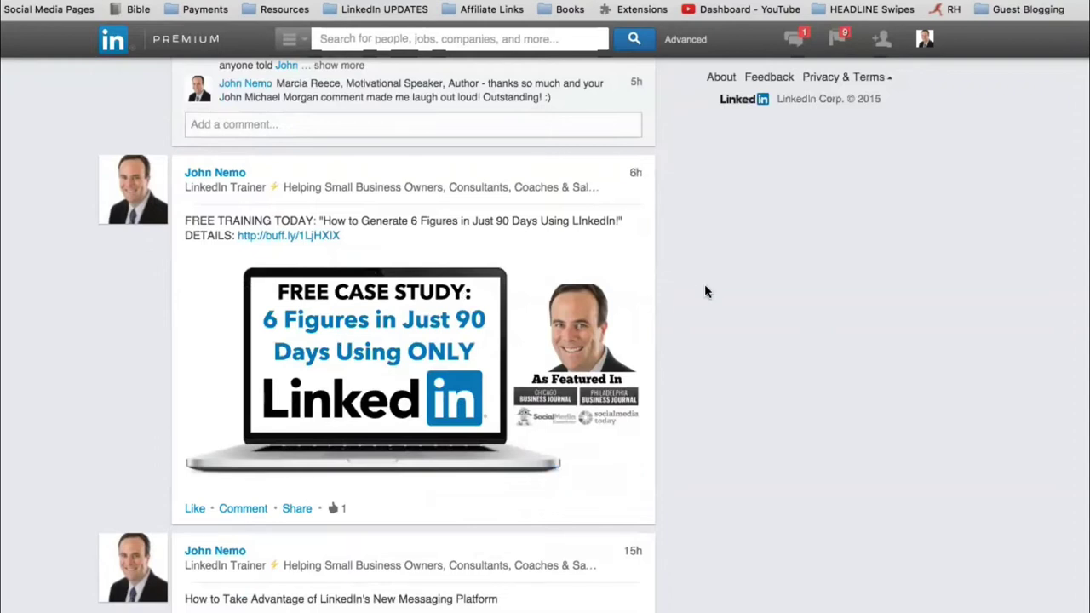
{"action": "scroll", "coordinate": [704, 291], "scroll_direction": "down", "scroll_amount": 3}
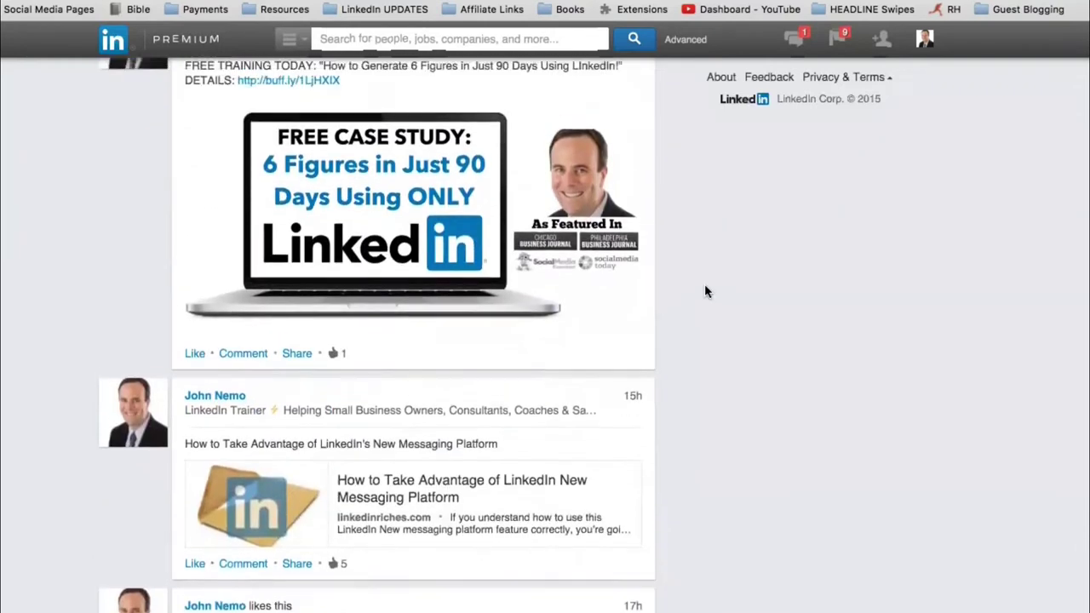
{"action": "scroll", "coordinate": [705, 291], "scroll_direction": "up", "scroll_amount": 1}
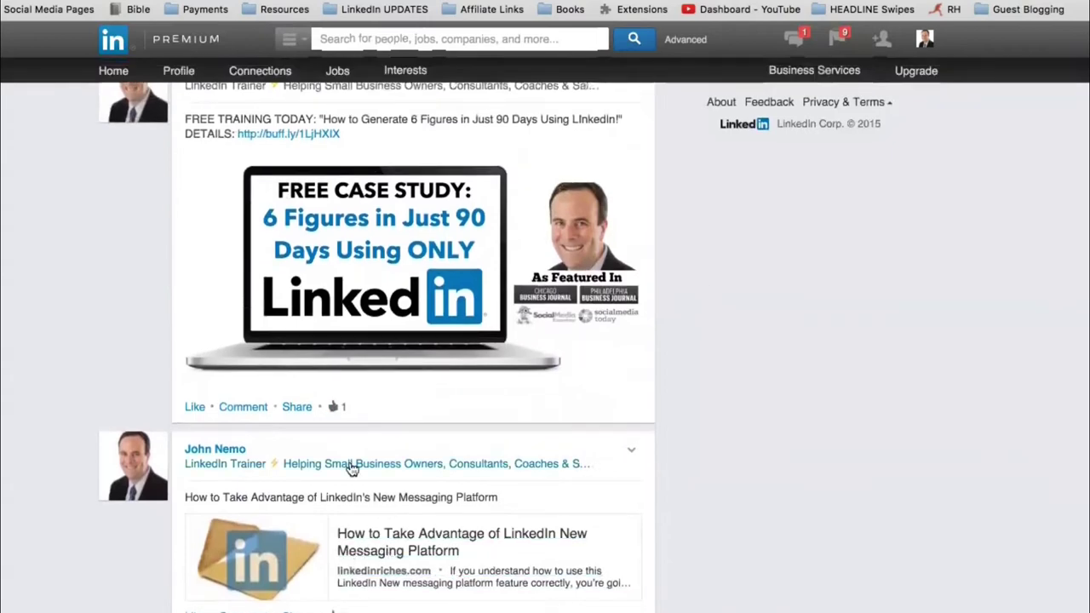
{"action": "scroll", "coordinate": [352, 470], "scroll_direction": "up", "scroll_amount": 5}
{"action": "scroll", "coordinate": [352, 470], "scroll_direction": "down", "scroll_amount": 5}
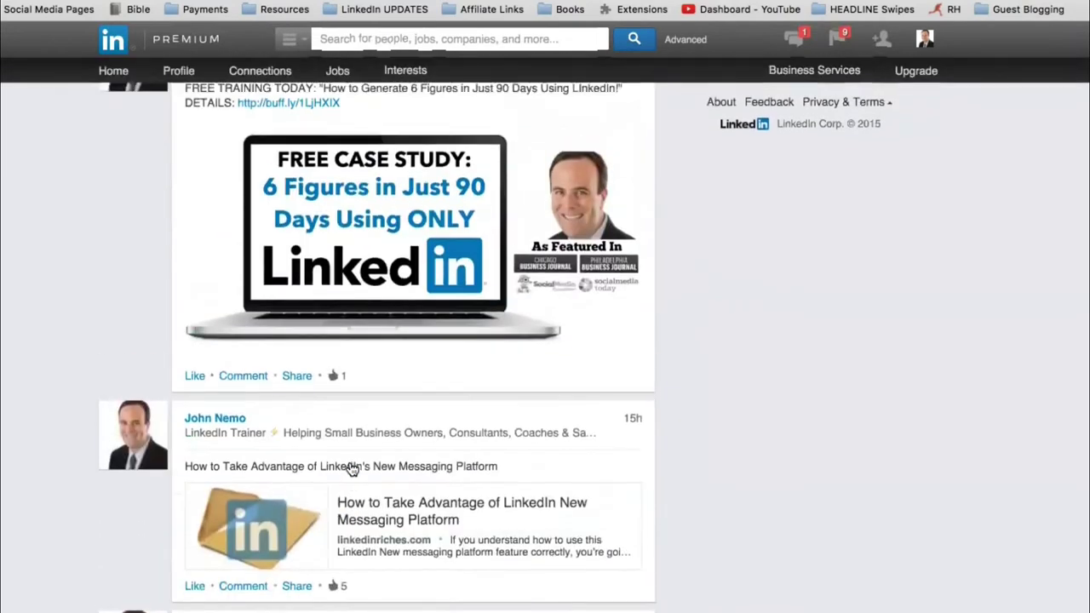
{"action": "scroll", "coordinate": [352, 469], "scroll_direction": "up", "scroll_amount": 3}
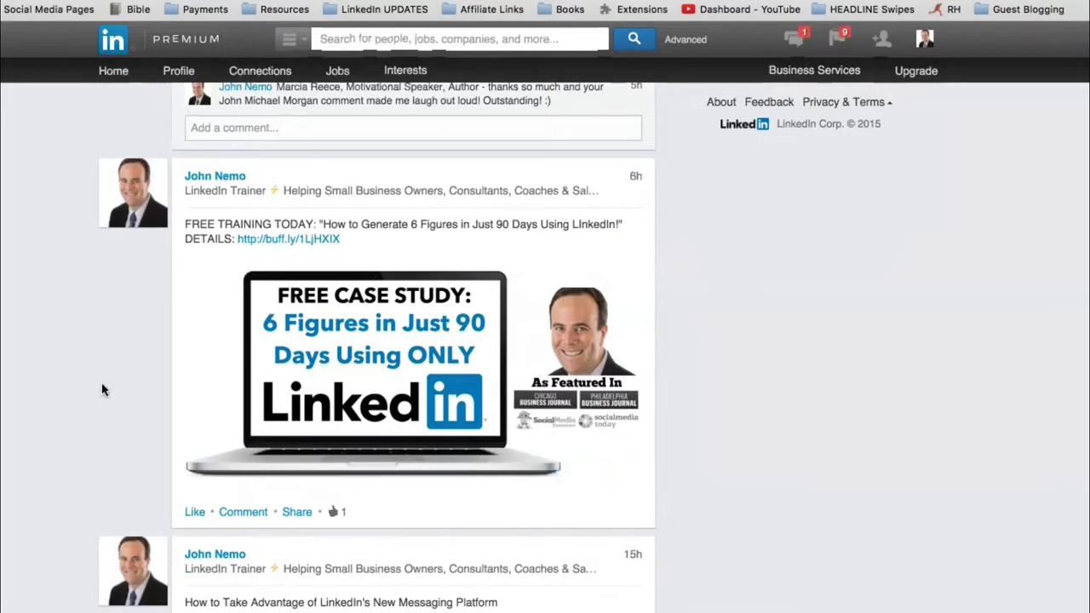
{"action": "scroll", "coordinate": [102, 391], "scroll_direction": "down", "scroll_amount": 6}
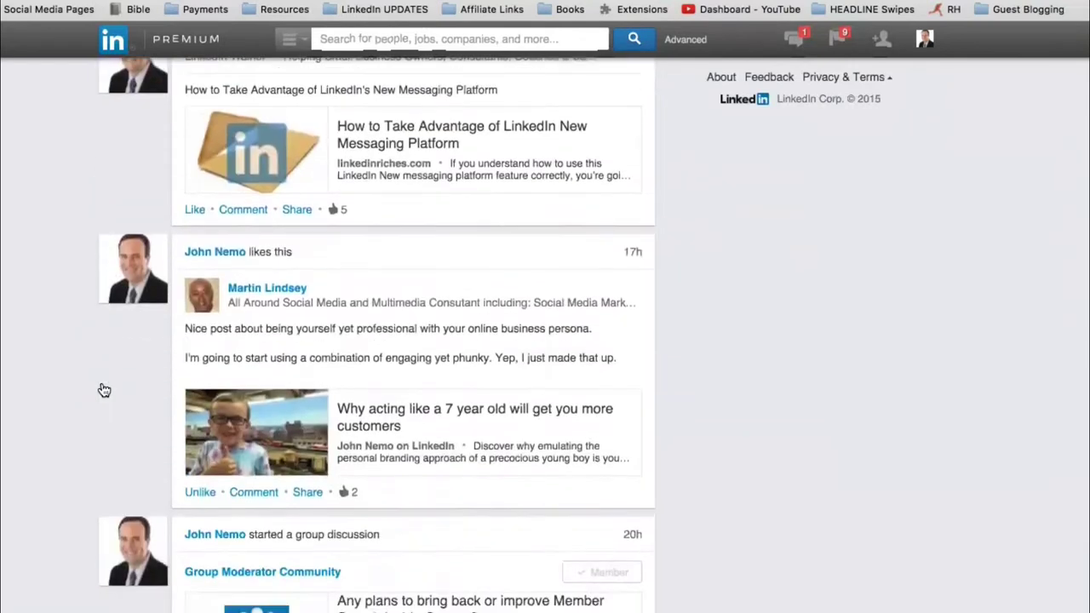
Copy the text of the "FREE TRAINING TODAY" post up to "DETAILS:", leaving out its link
{"action": "scroll", "coordinate": [103, 390], "scroll_direction": "up", "scroll_amount": 3}
{"action": "scroll", "coordinate": [102, 390], "scroll_direction": "up", "scroll_amount": 3}
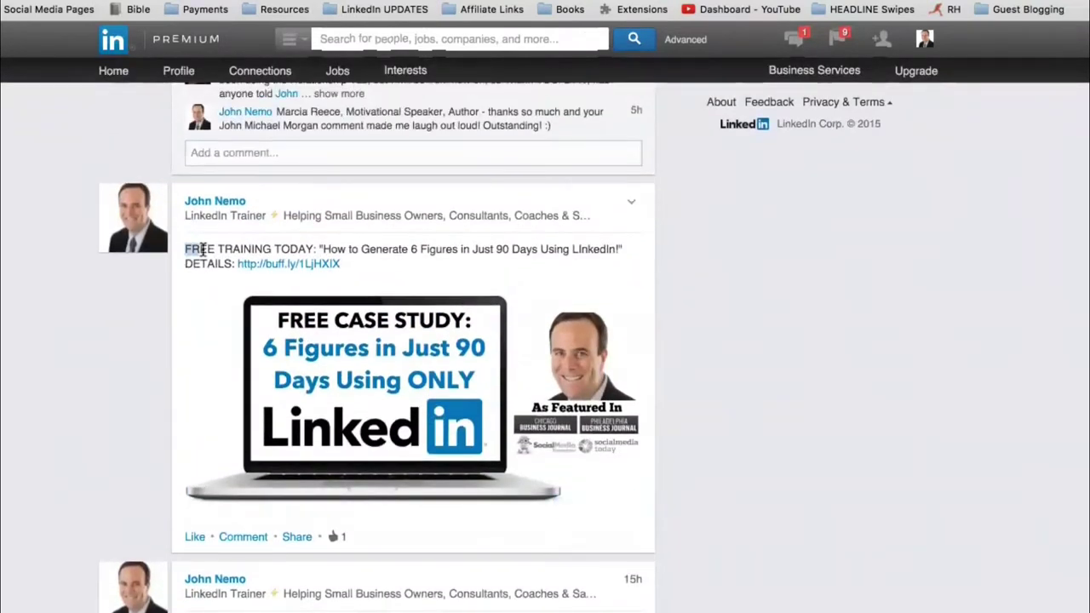
{"action": "left_click_drag", "start_coordinate": [202, 249], "coordinate": [235, 266]}
{"action": "key", "text": "ctrl+c"}
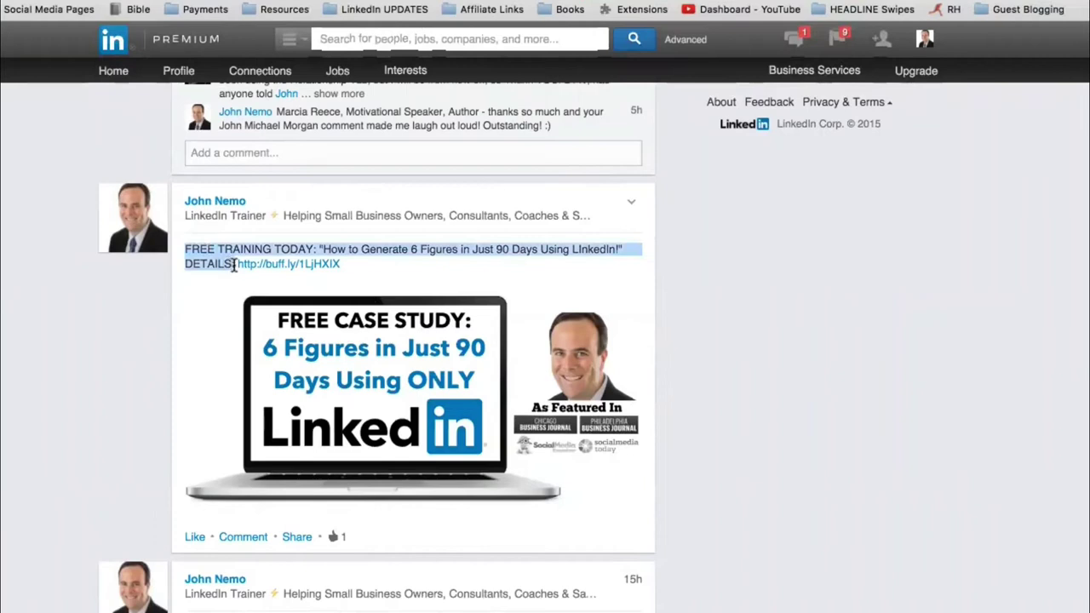
{"action": "left_click", "coordinate": [59, 365]}
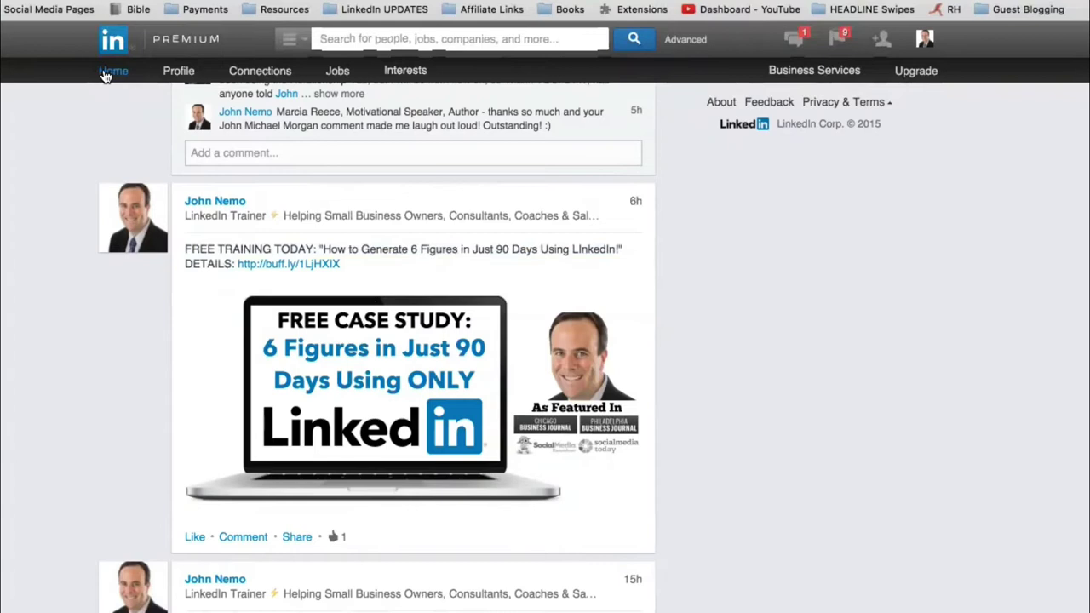
Start a new update from the home page and paste the copied "FREE TRAINING TODAY" text into it
{"action": "left_click", "coordinate": [109, 72]}
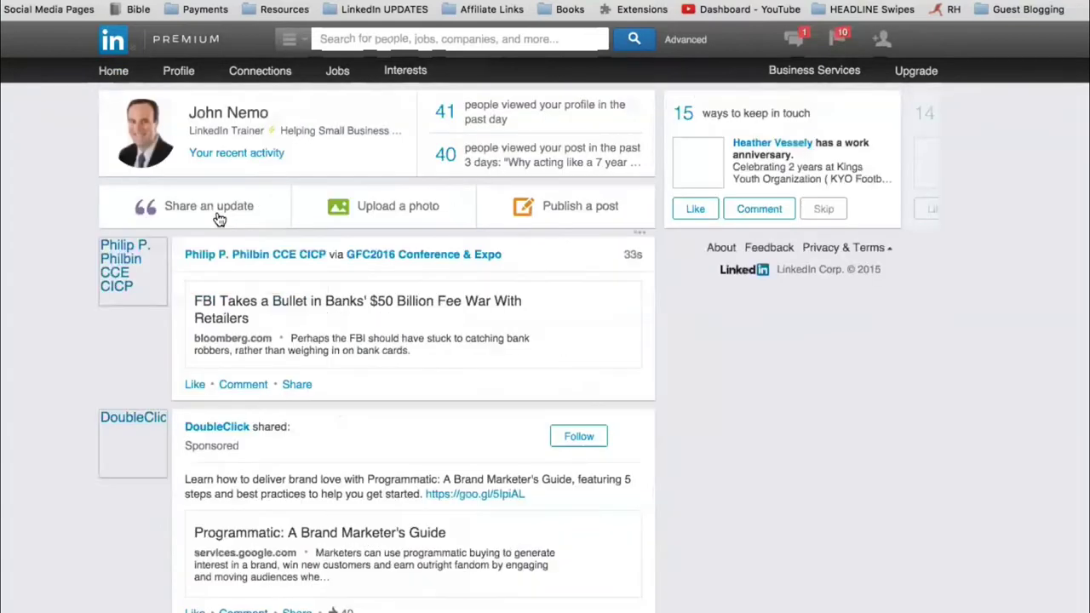
{"action": "left_click", "coordinate": [219, 220]}
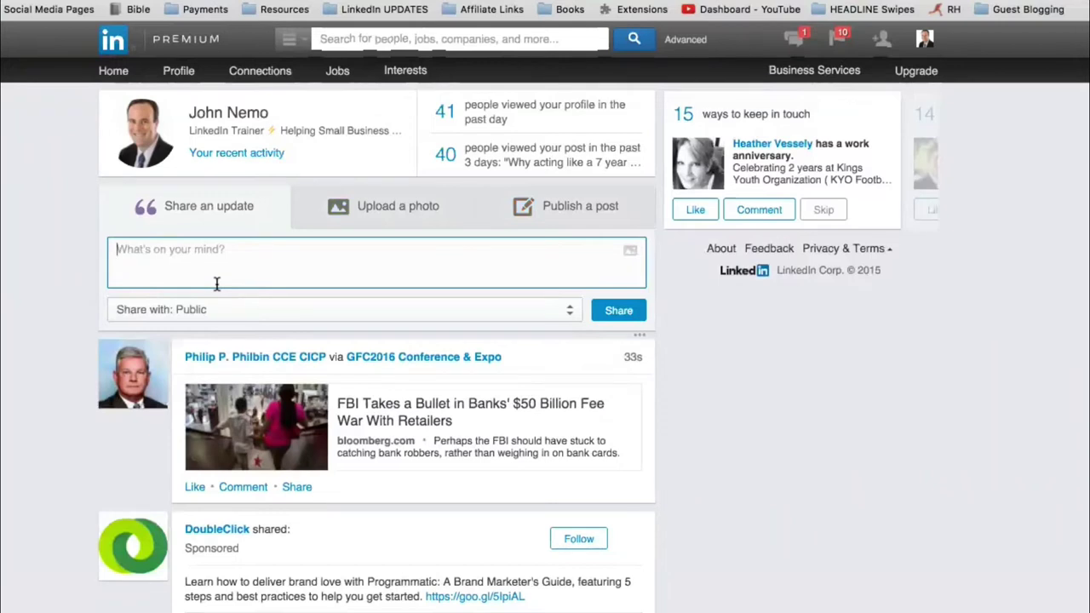
{"action": "key", "text": "ctrl+v"}
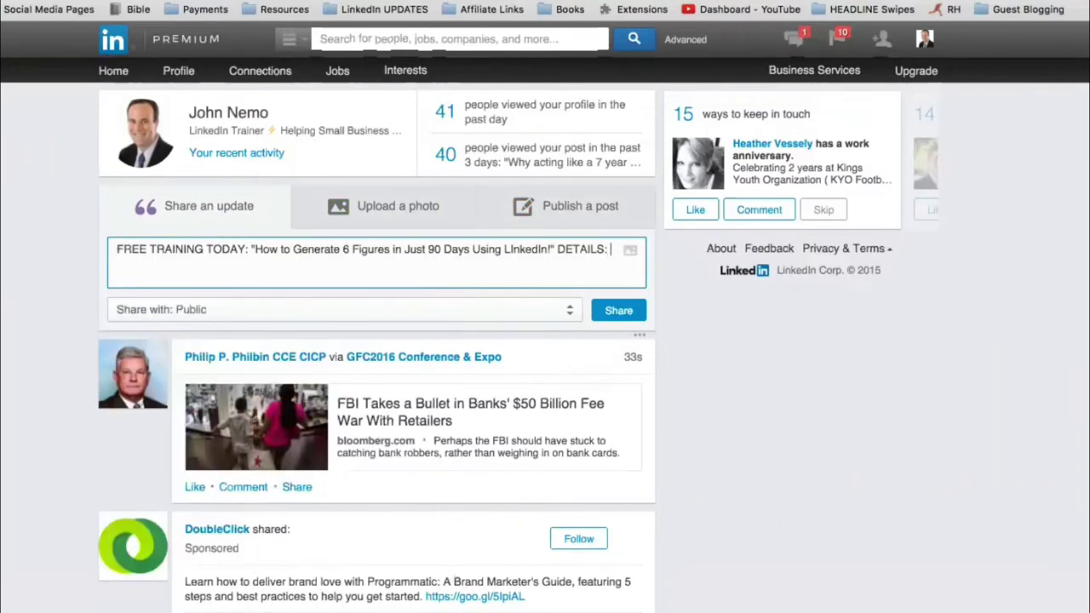
{"action": "left_click", "coordinate": [837, 38]}
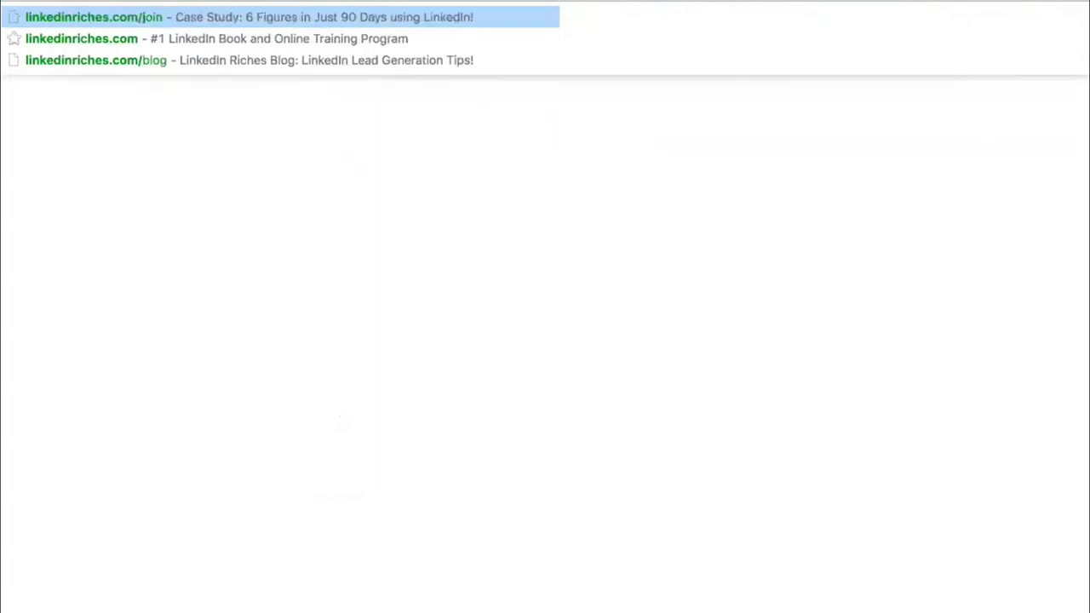
{"action": "key", "text": "Down"}
{"action": "key", "text": "Down"}
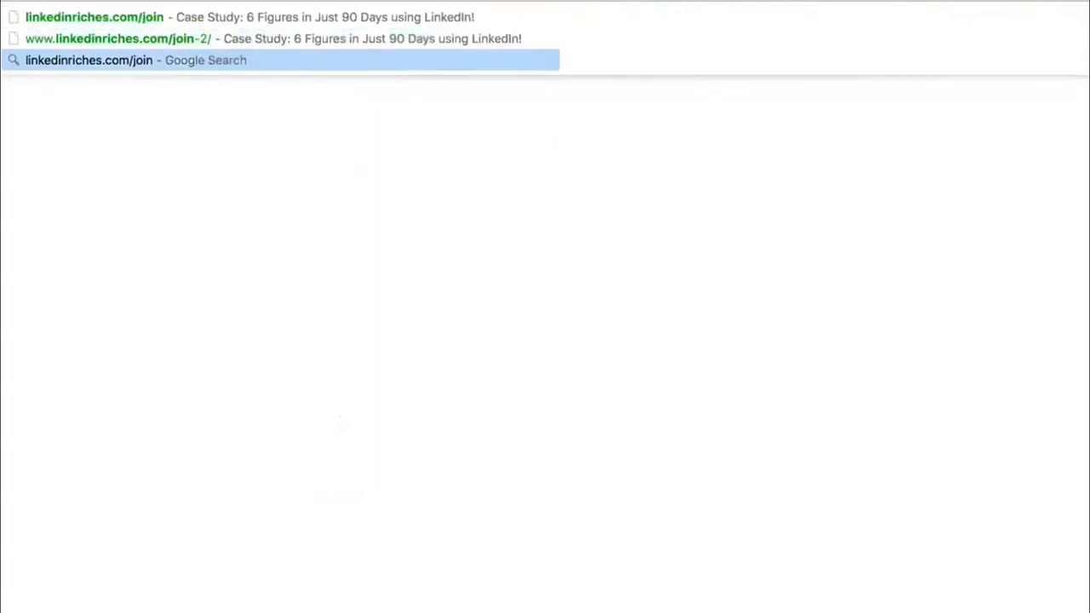
{"action": "key", "text": "Up"}
{"action": "key", "text": "Return"}
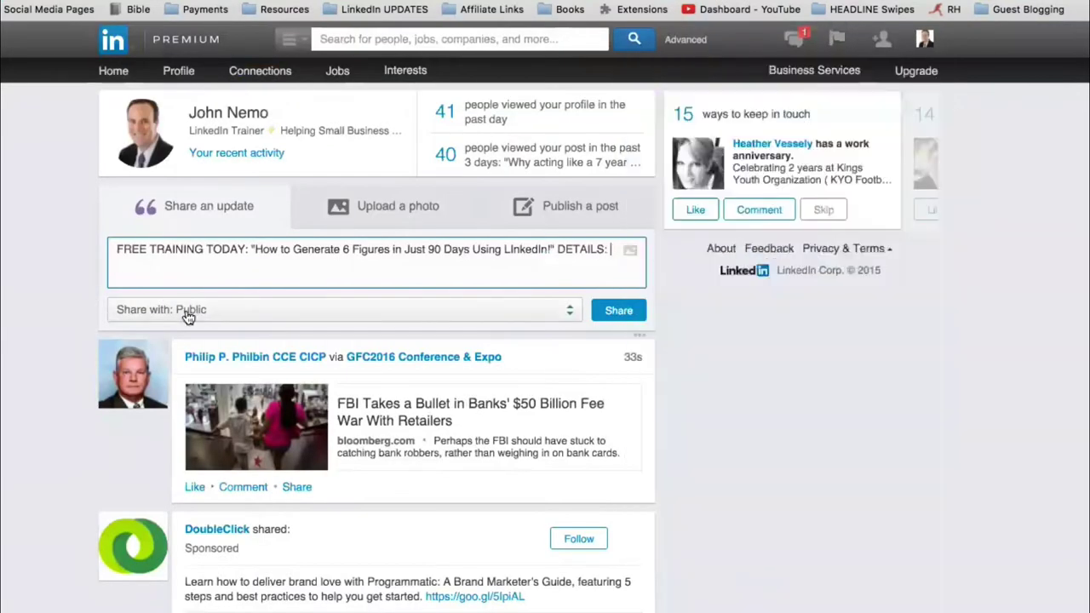
{"action": "type", "text": "http://www.linkedinriches.com/join-2/"}
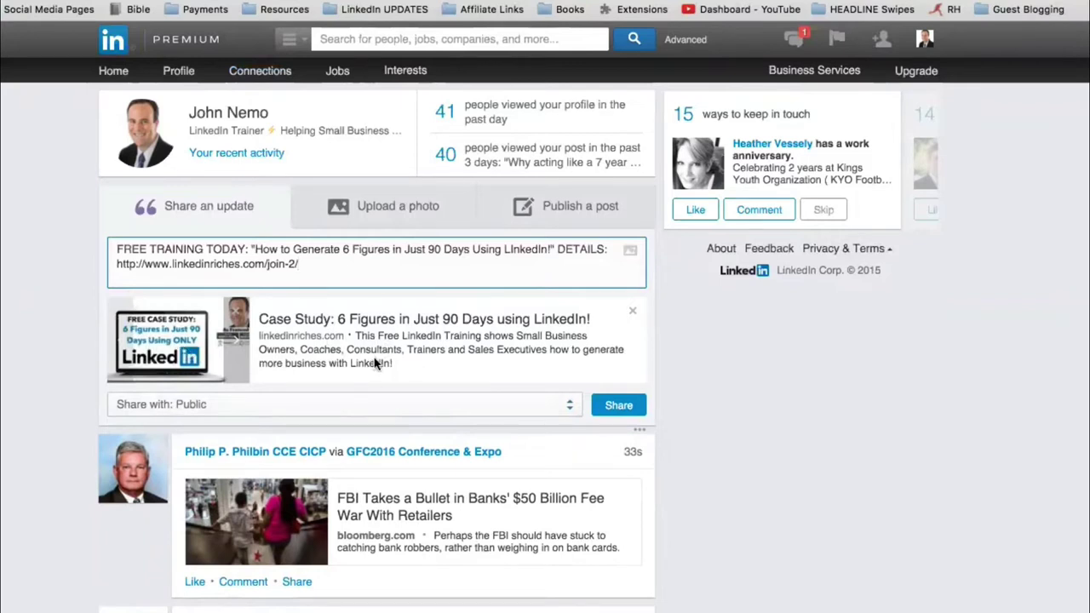
Remove the link preview from the update and attach the picture LI Blocks 2.jpg from the LI IMAGES folder instead
{"action": "left_click", "coordinate": [634, 314]}
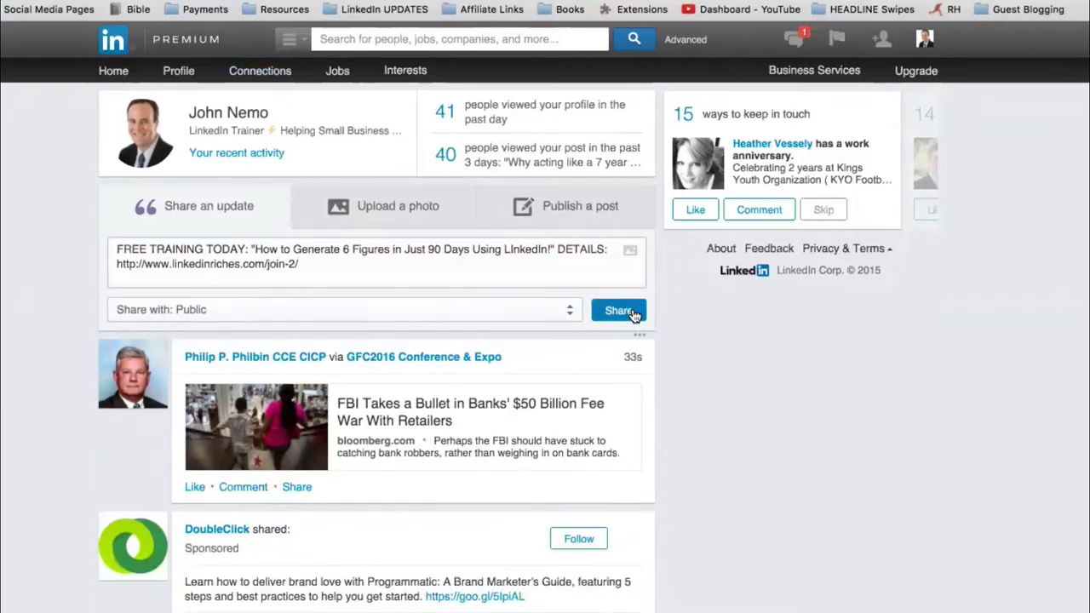
{"action": "left_click", "coordinate": [632, 260]}
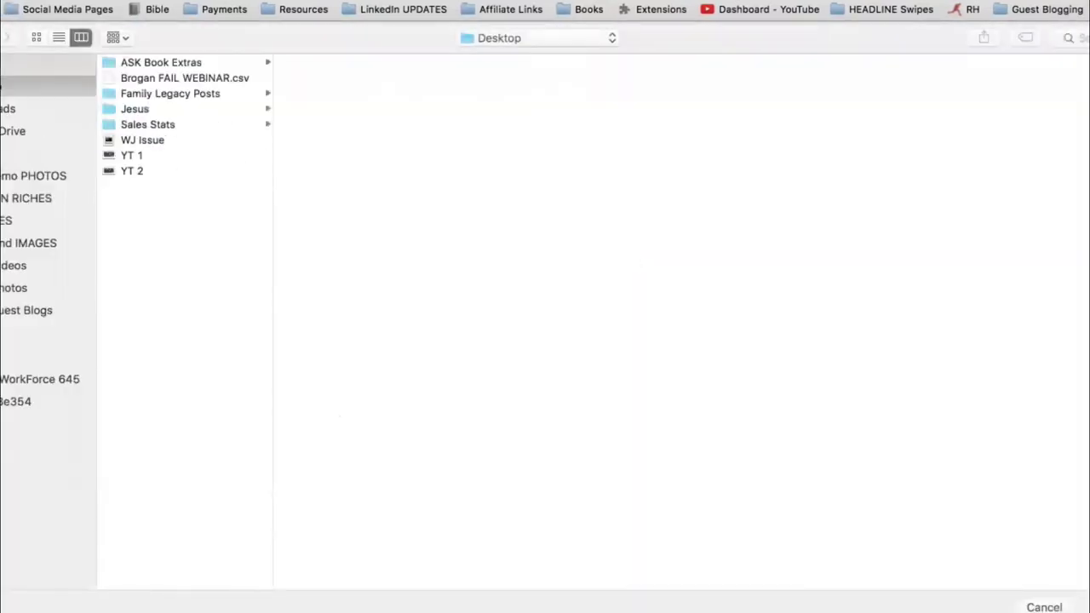
{"action": "left_click", "coordinate": [26, 197]}
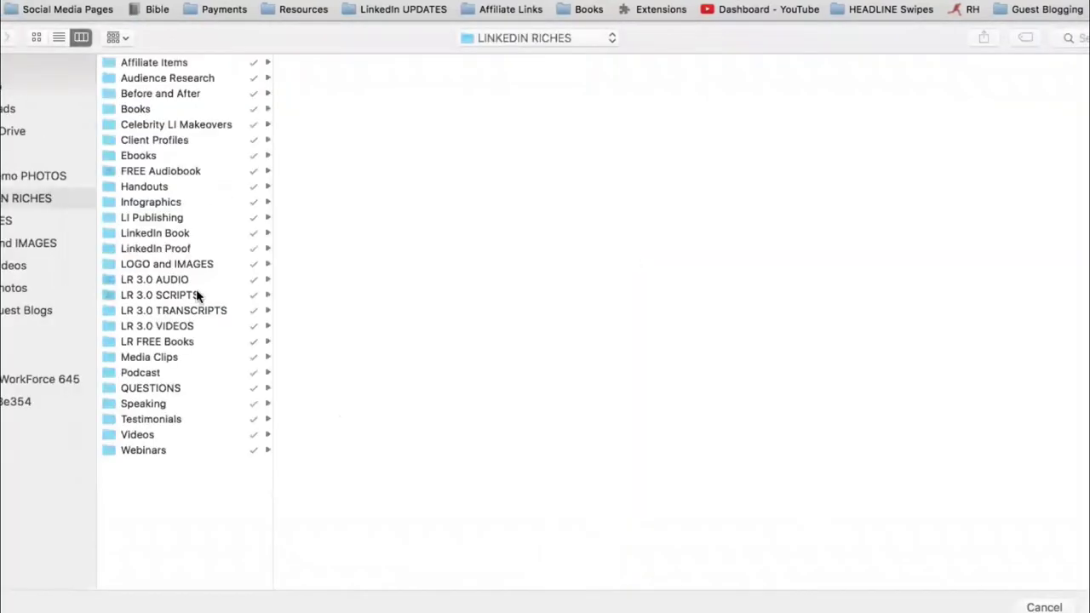
{"action": "left_click", "coordinate": [6, 220]}
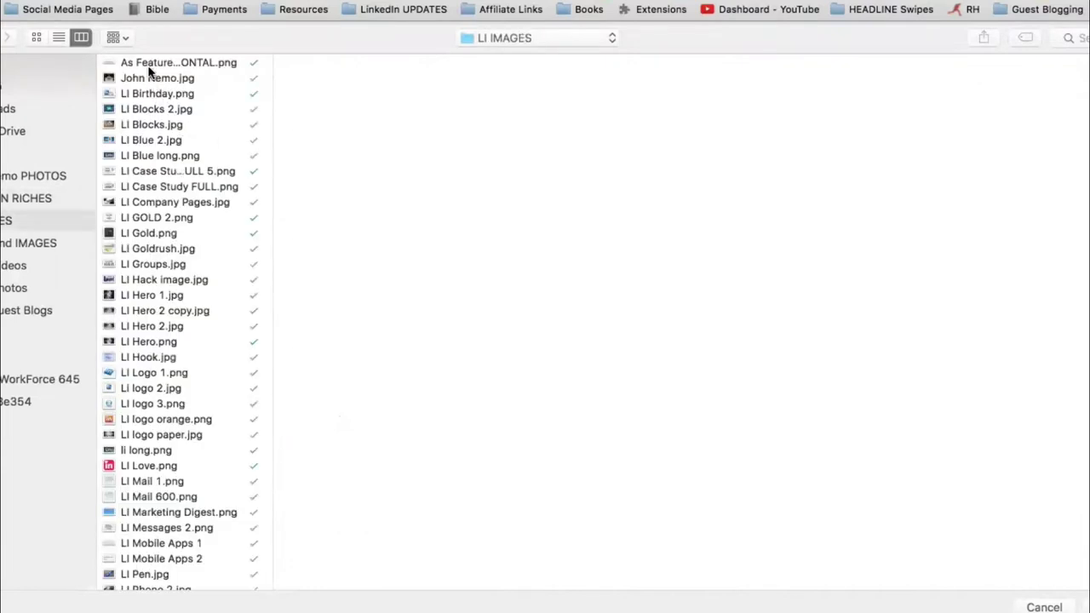
{"action": "left_click", "coordinate": [162, 140]}
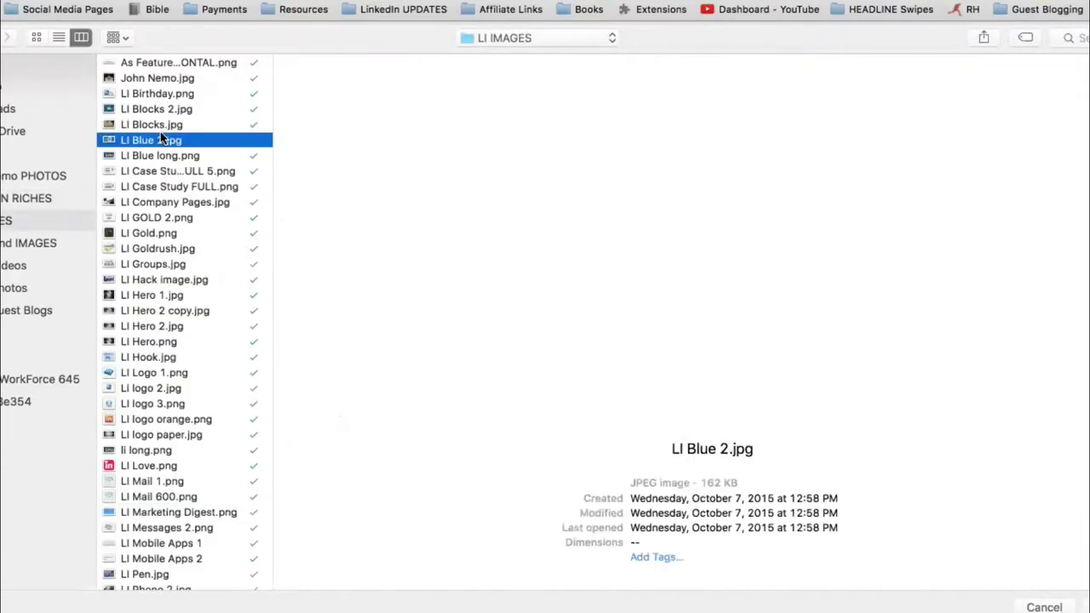
{"action": "key", "text": "Up"}
{"action": "key", "text": "Up"}
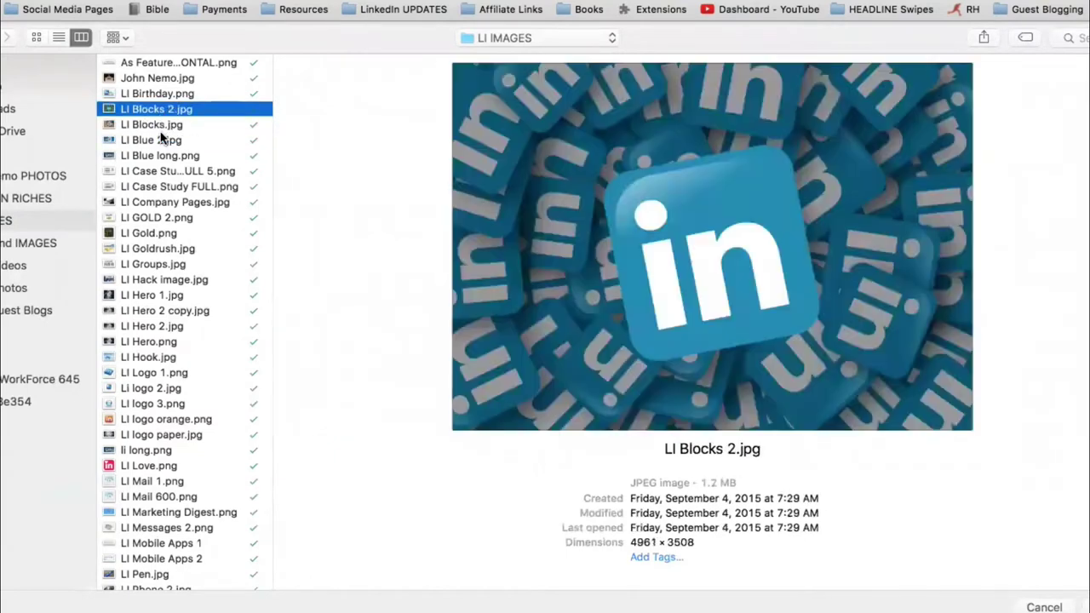
{"action": "key", "text": "Return"}
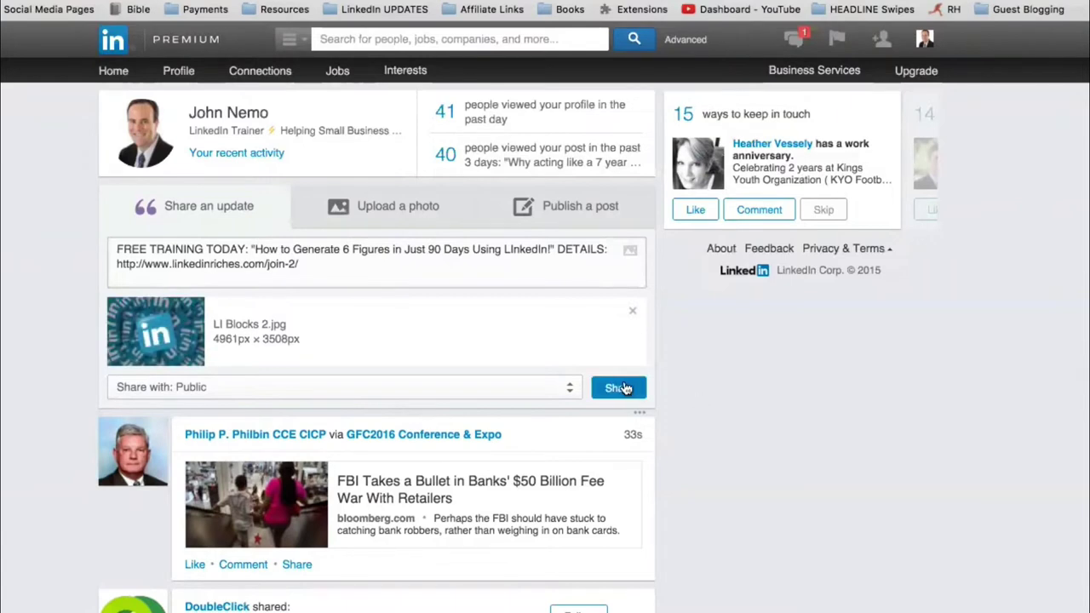
Share the update publicly and check how it appears among the other posts in the home feed
{"action": "left_click", "coordinate": [620, 388]}
{"action": "scroll", "coordinate": [626, 387], "scroll_direction": "down", "scroll_amount": 2}
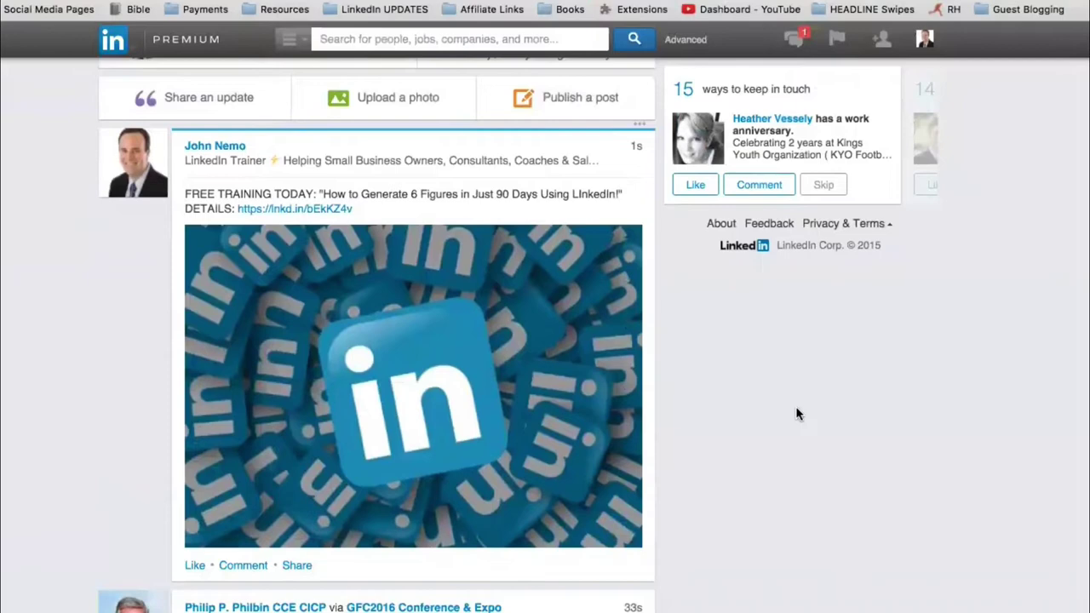
{"action": "scroll", "coordinate": [797, 414], "scroll_direction": "down", "scroll_amount": 8}
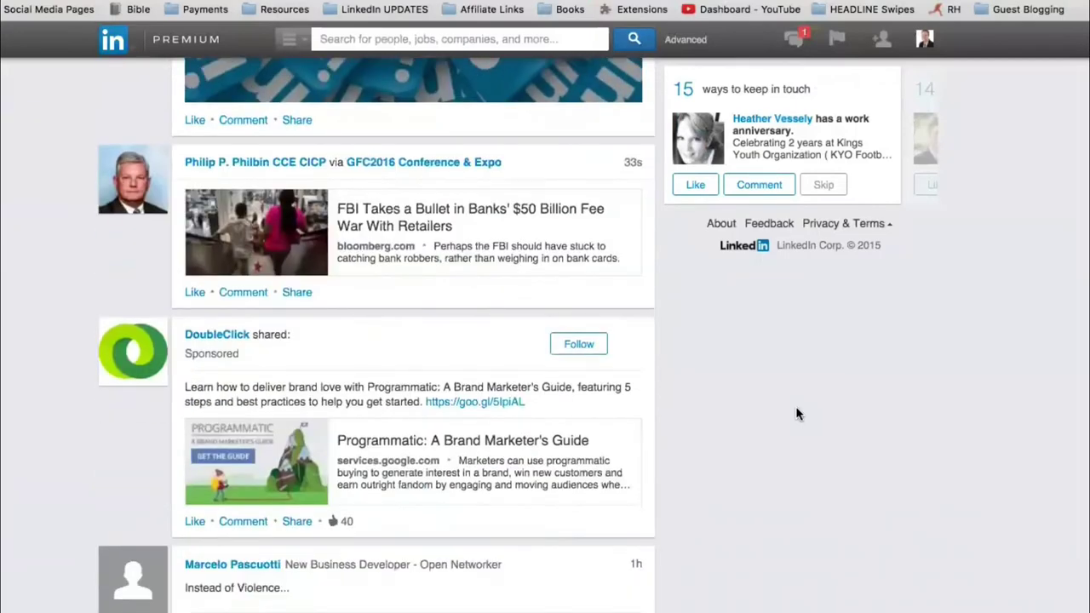
{"action": "scroll", "coordinate": [797, 414], "scroll_direction": "down", "scroll_amount": 5}
{"action": "scroll", "coordinate": [797, 414], "scroll_direction": "up", "scroll_amount": 12}
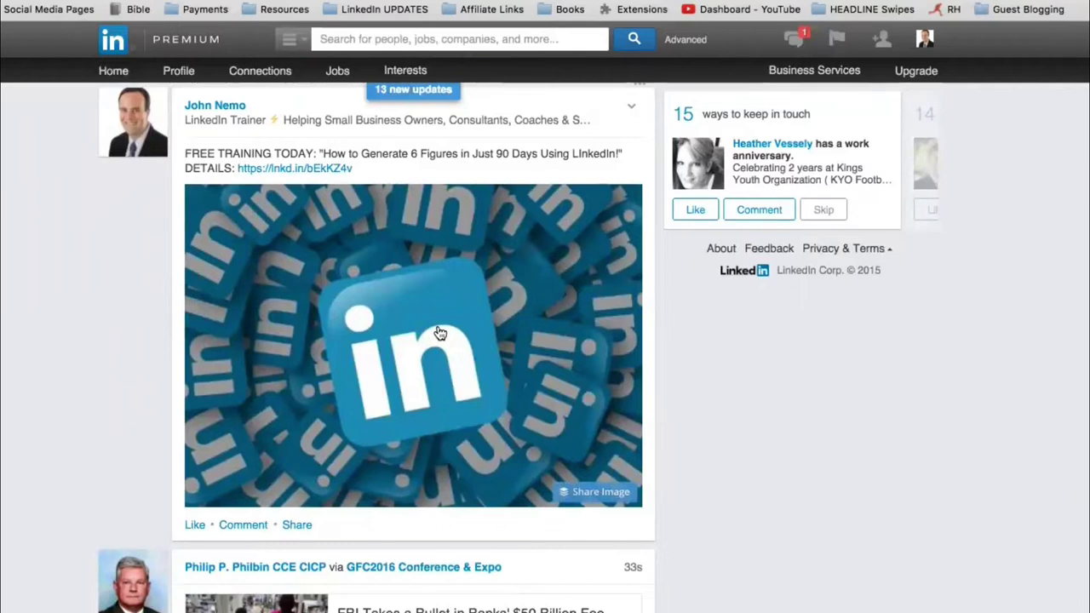
Examine the new free training update in the home feed, including its picture enlarged beside the post text and details link
{"action": "scroll", "coordinate": [48, 307], "scroll_direction": "up", "scroll_amount": 1}
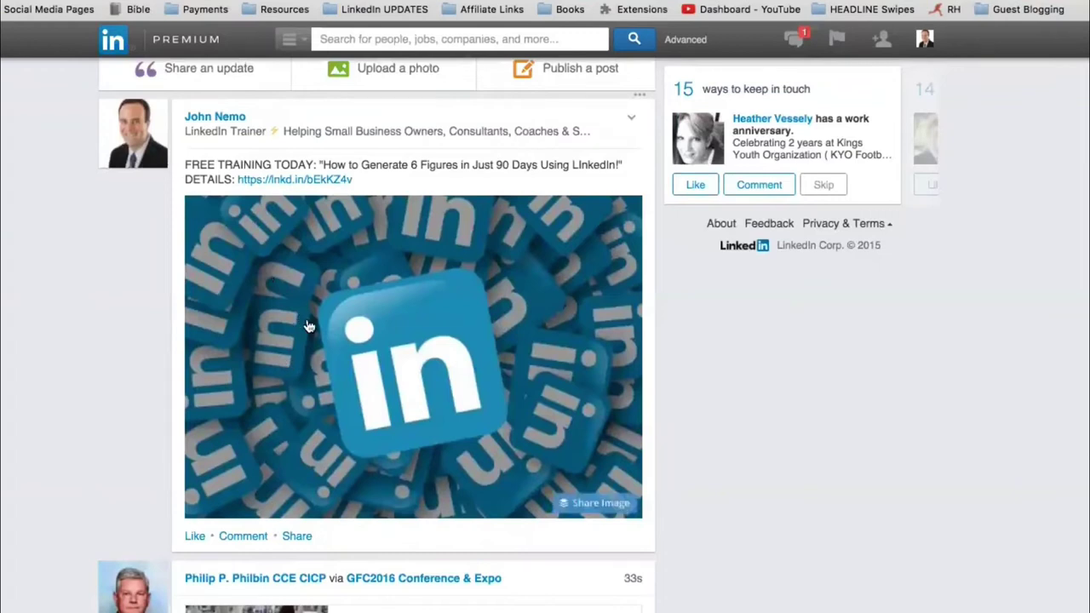
{"action": "left_click_drag", "start_coordinate": [185, 160], "coordinate": [388, 170]}
{"action": "left_click", "coordinate": [98, 242]}
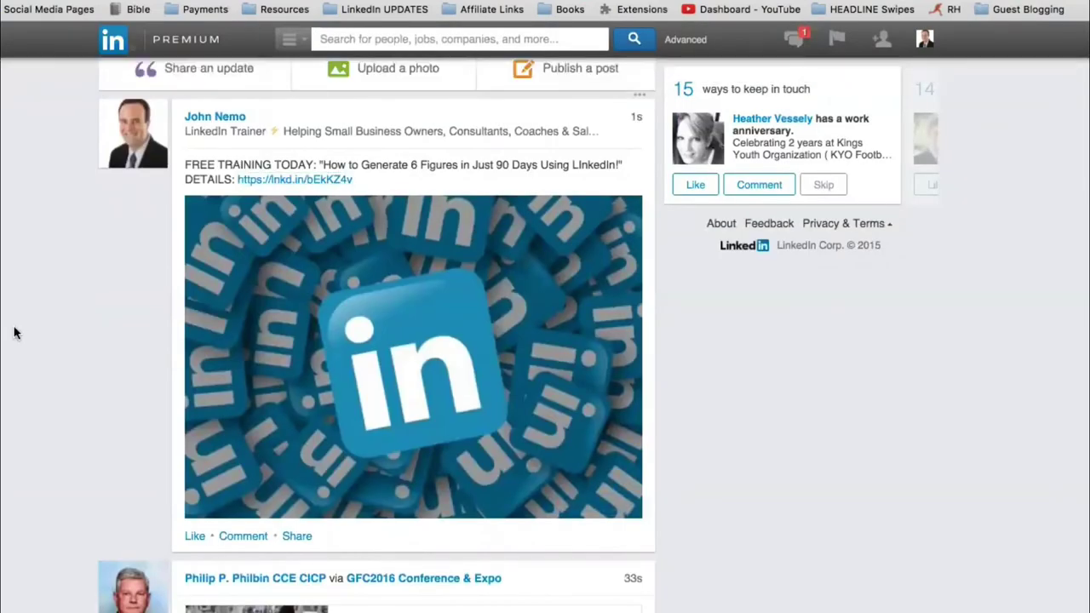
{"action": "scroll", "coordinate": [14, 332], "scroll_direction": "up", "scroll_amount": 1}
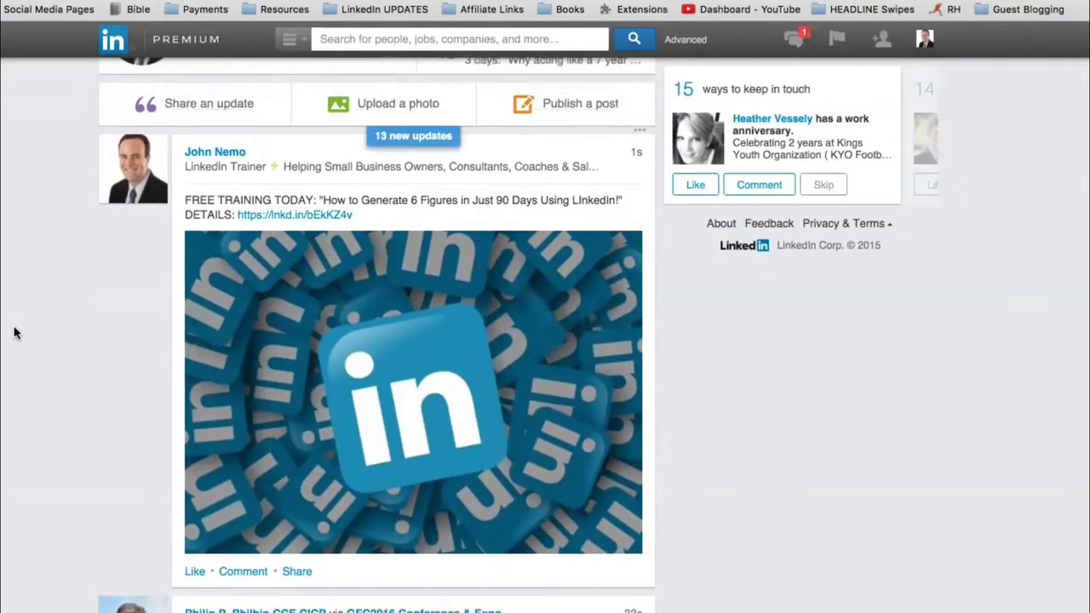
{"action": "scroll", "coordinate": [14, 332], "scroll_direction": "down", "scroll_amount": 2}
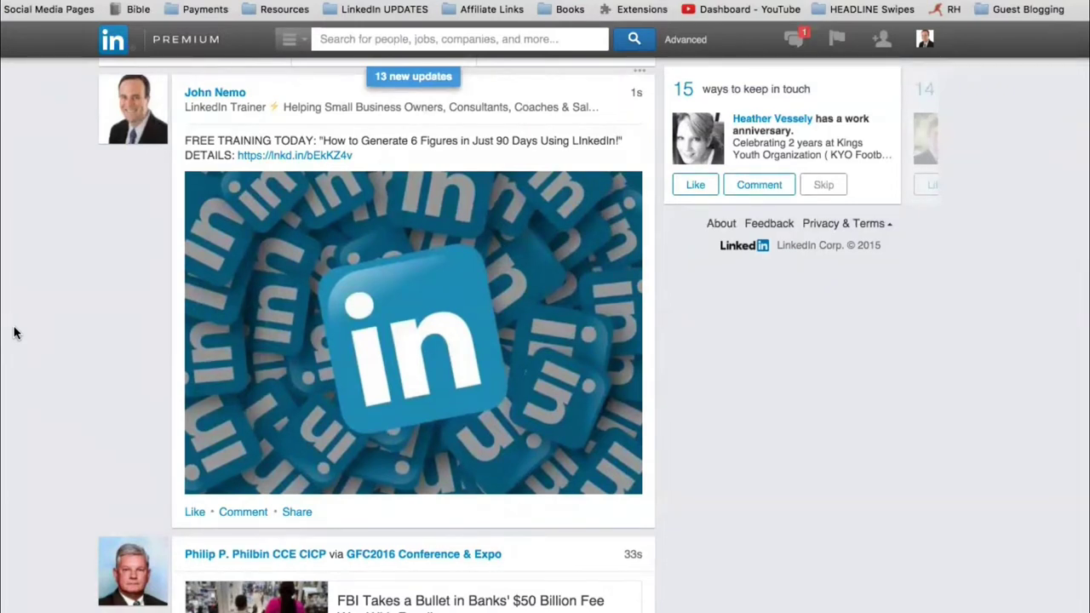
{"action": "left_click", "coordinate": [286, 340]}
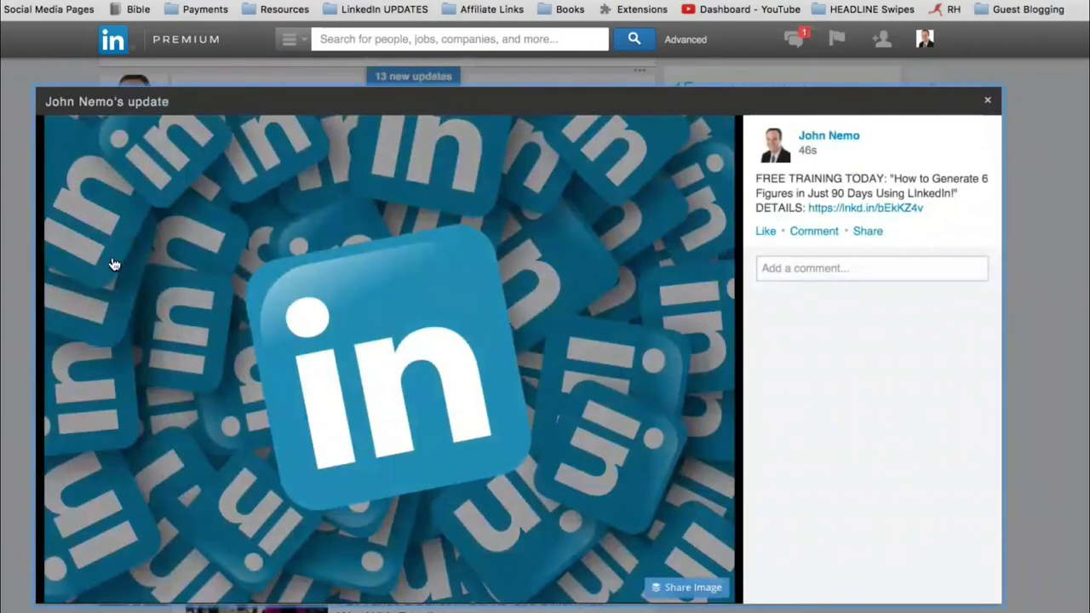
{"action": "left_click", "coordinate": [33, 230]}
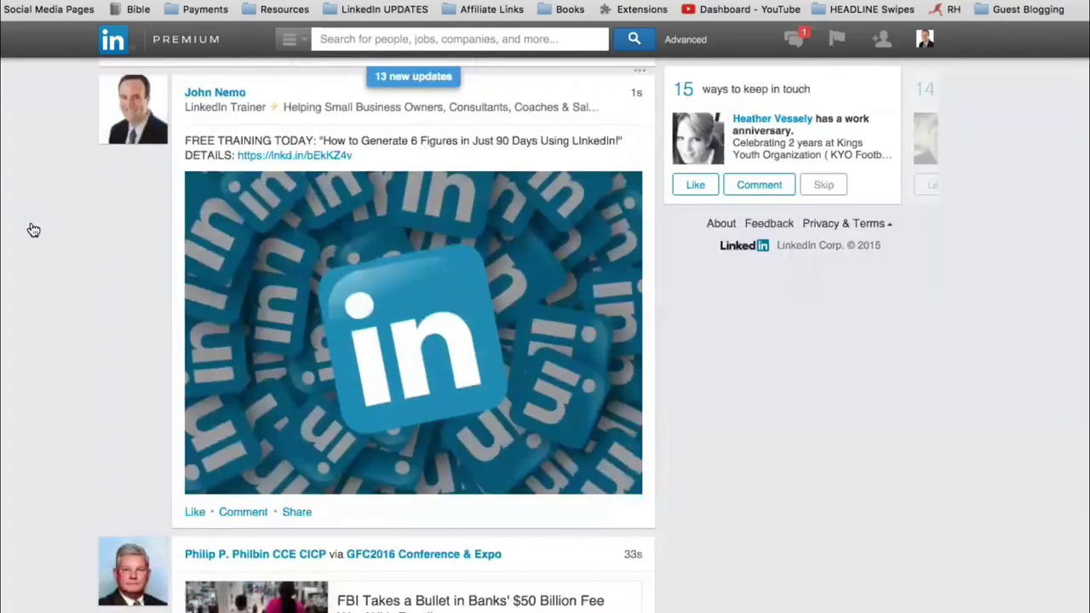
{"action": "left_click", "coordinate": [388, 256]}
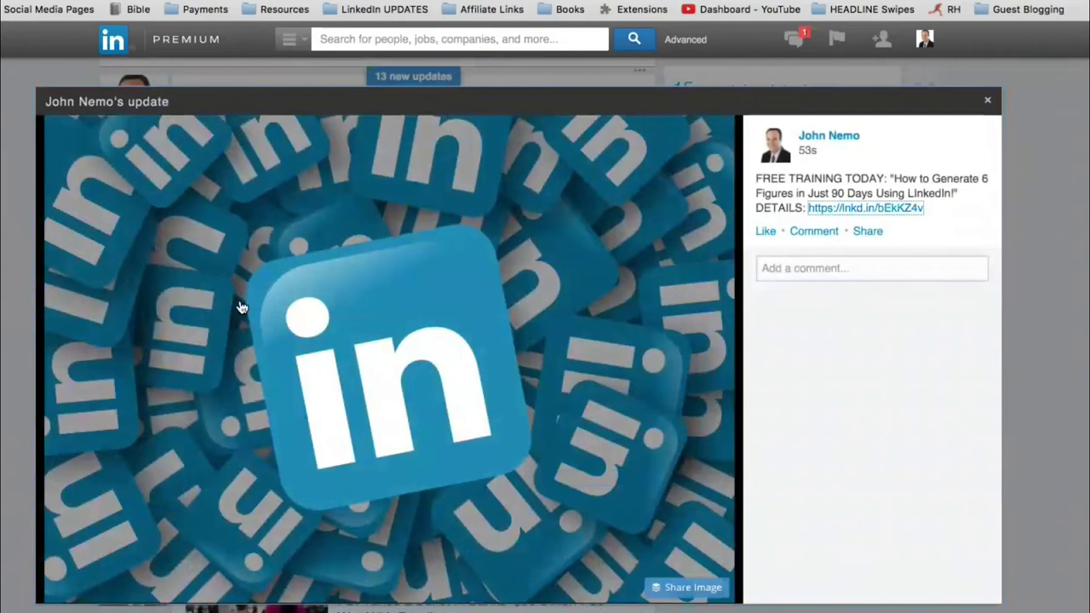
{"action": "left_click", "coordinate": [28, 222]}
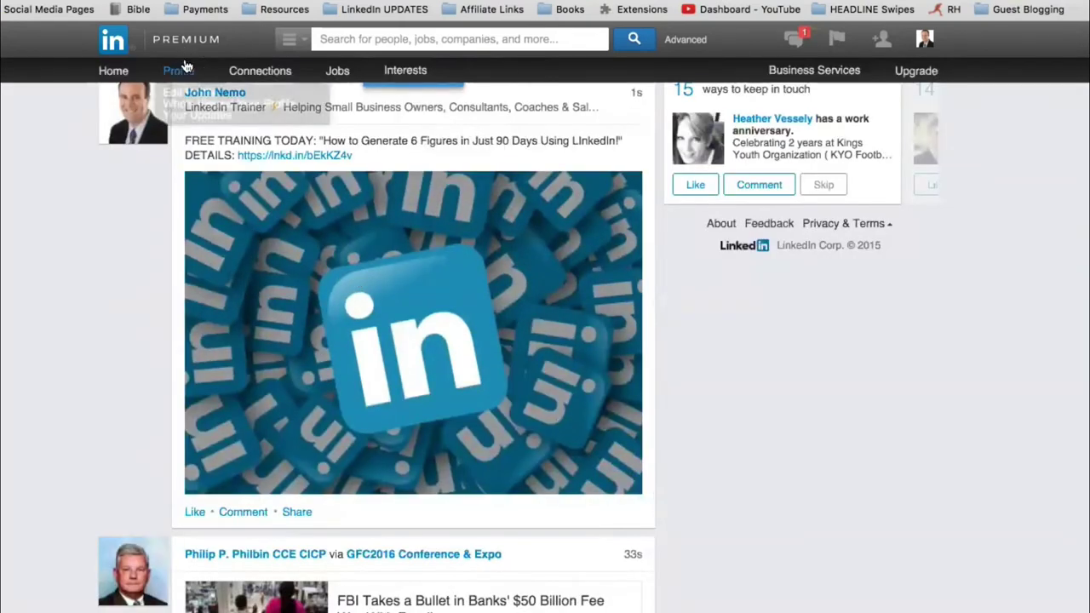
Open the list of own updates and find the older FREE TRAINING TODAY post with the laptop case study image
{"action": "mouse_move", "coordinate": [179, 70]}
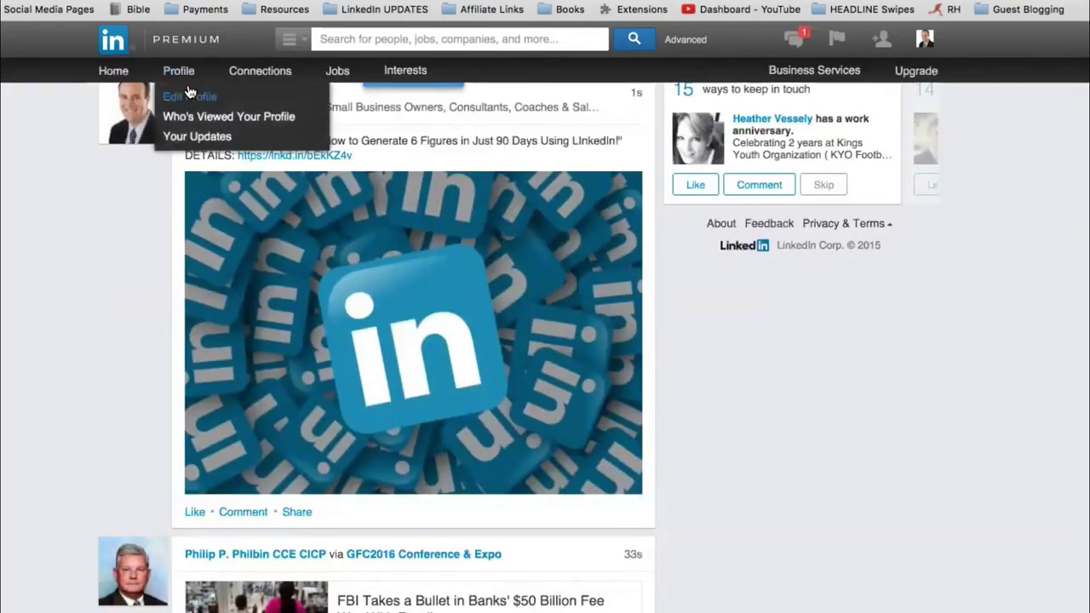
{"action": "left_click", "coordinate": [197, 138]}
{"action": "scroll", "coordinate": [285, 332], "scroll_direction": "down", "scroll_amount": 5}
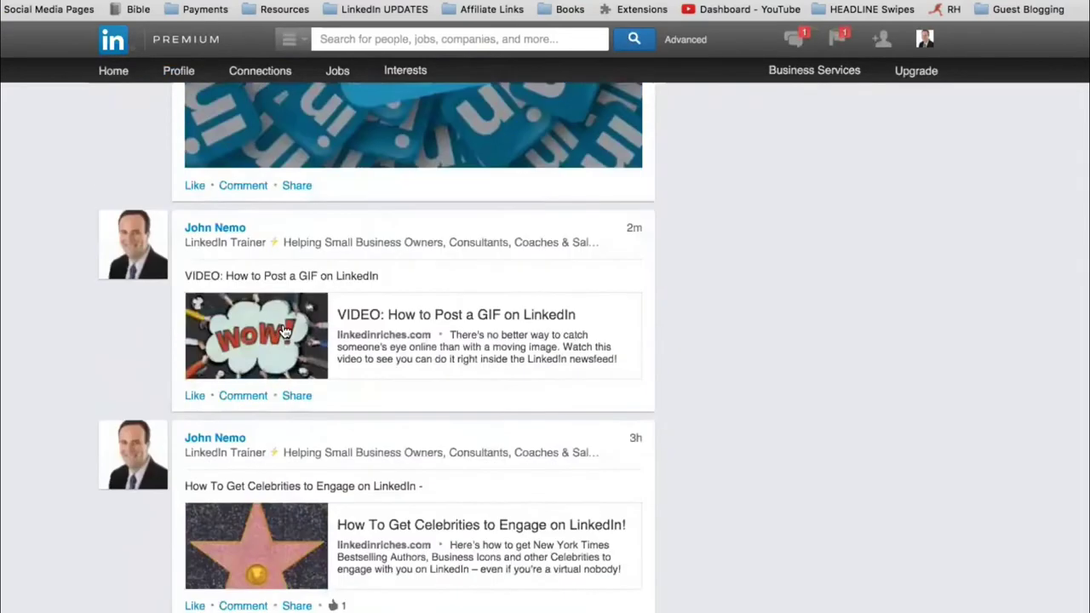
{"action": "scroll", "coordinate": [283, 331], "scroll_direction": "down", "scroll_amount": 20}
{"action": "scroll", "coordinate": [283, 330], "scroll_direction": "up", "scroll_amount": 6}
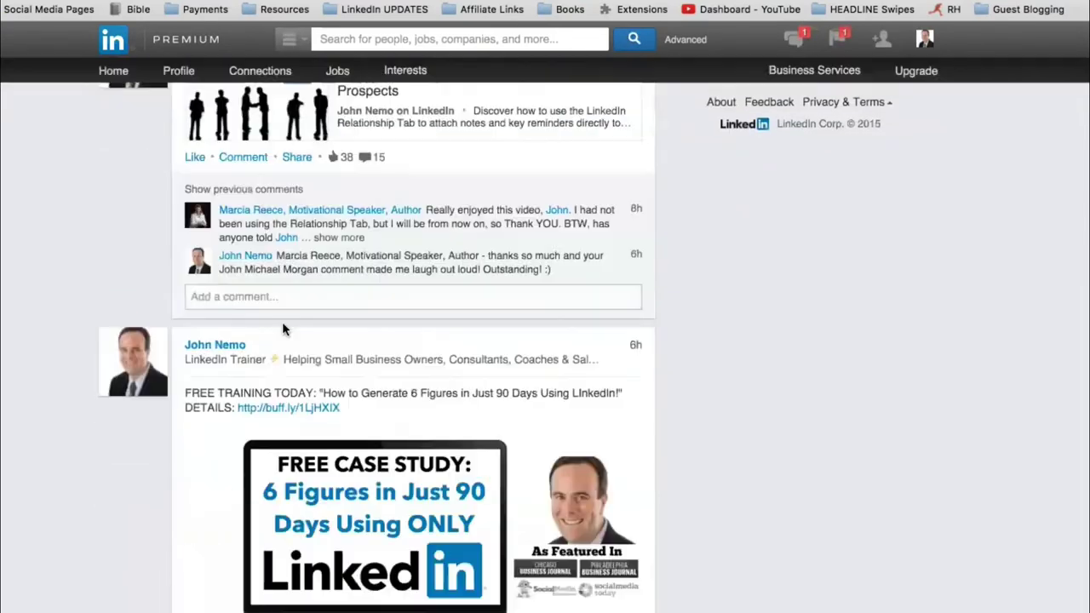
{"action": "scroll", "coordinate": [284, 330], "scroll_direction": "down", "scroll_amount": 5}
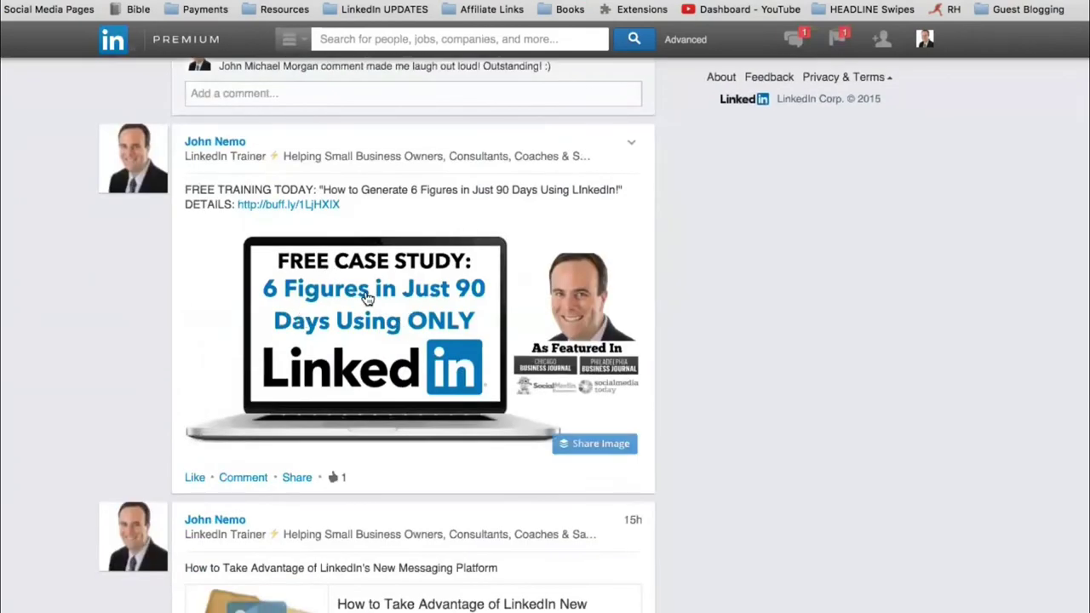
Enlarge the older post's case study image and view the page its details link leads to, finishing on the home page
{"action": "left_click", "coordinate": [366, 296]}
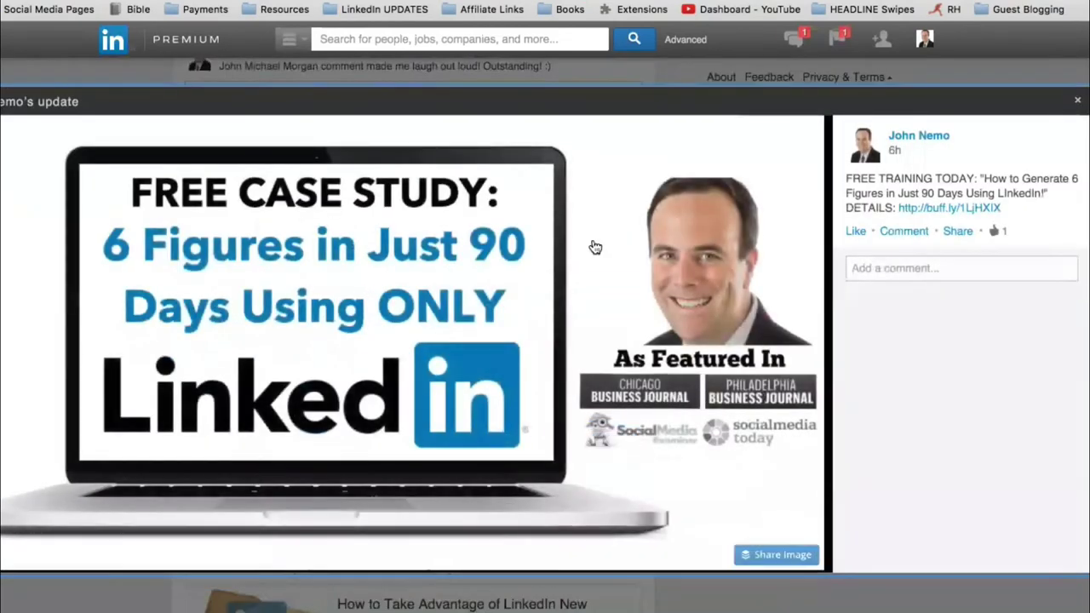
{"action": "left_click_drag", "start_coordinate": [834, 94], "coordinate": [640, 88]}
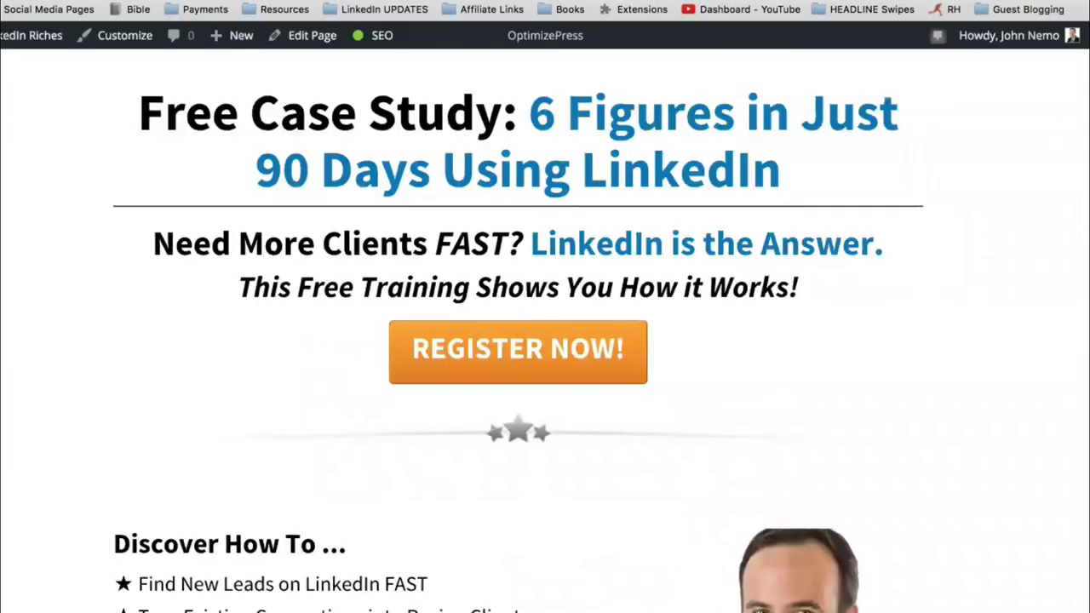
{"action": "key", "text": "super+w"}
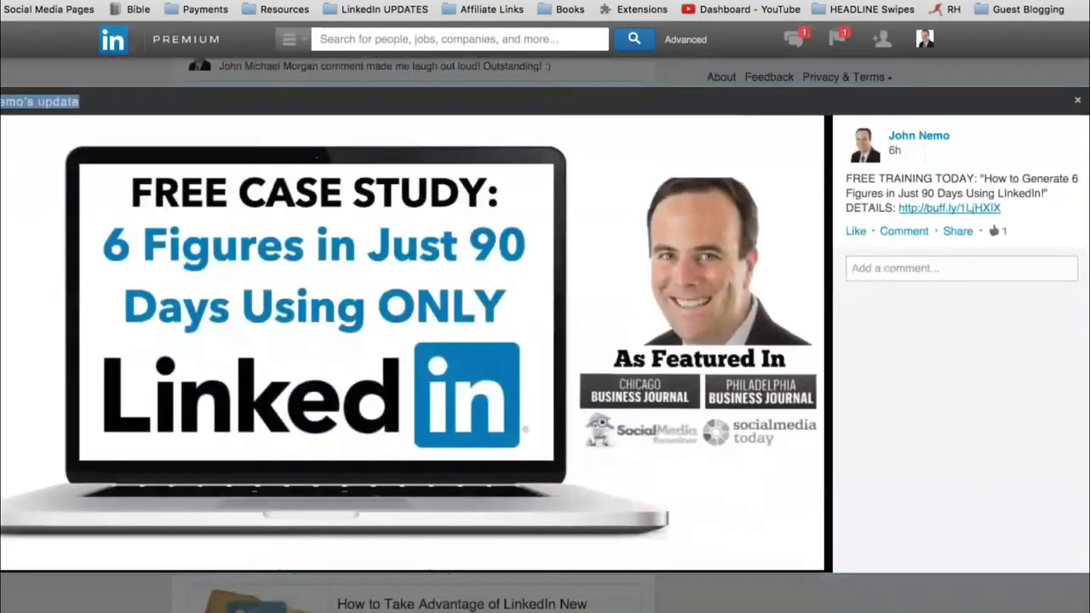
{"action": "left_click", "coordinate": [3, 83]}
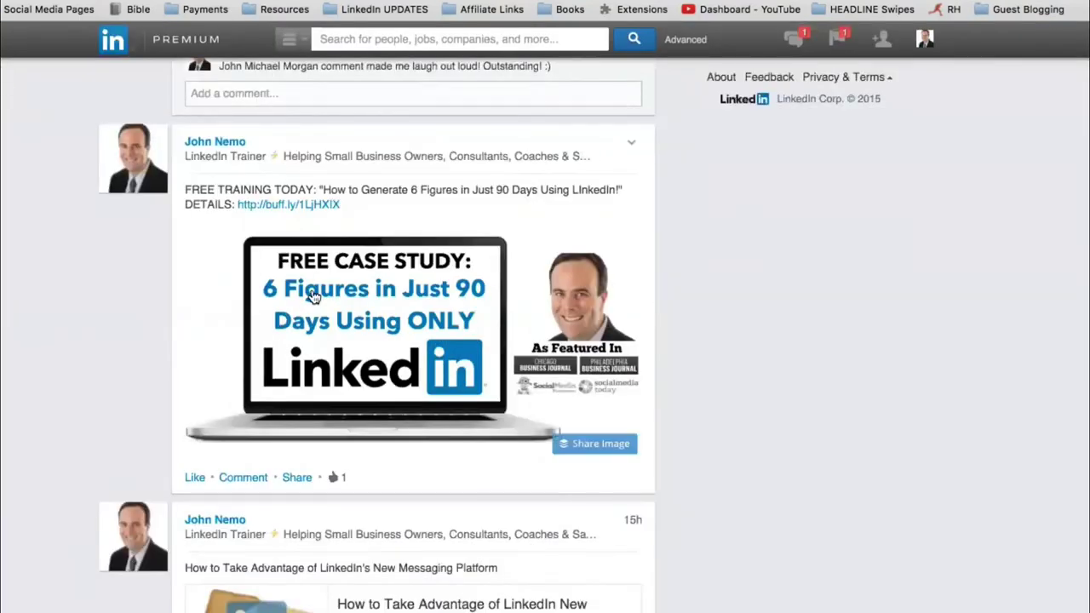
{"action": "key", "text": "super+r"}
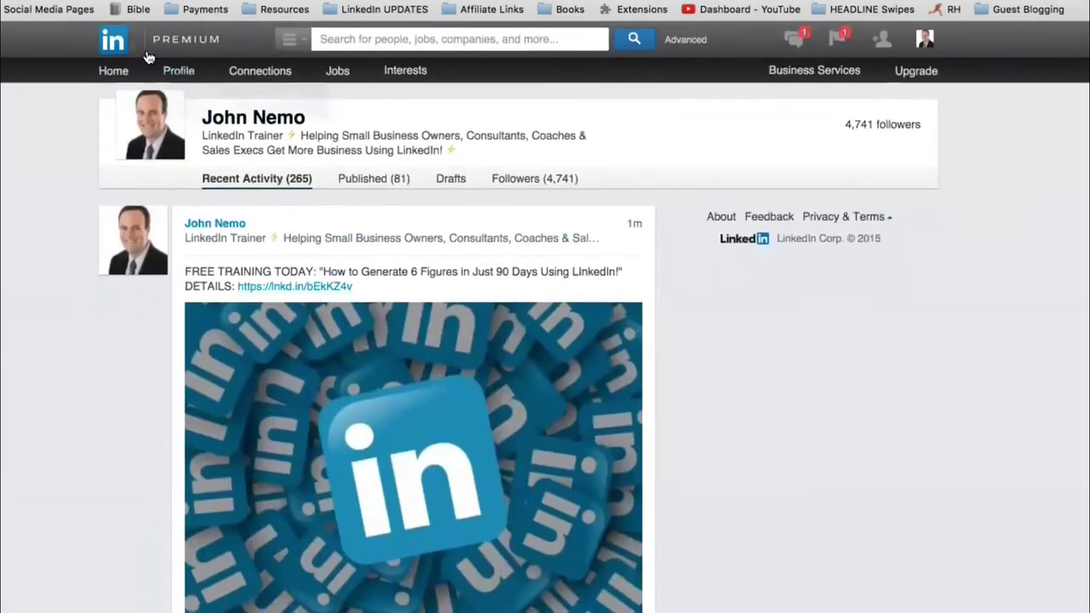
{"action": "left_click", "coordinate": [121, 74]}
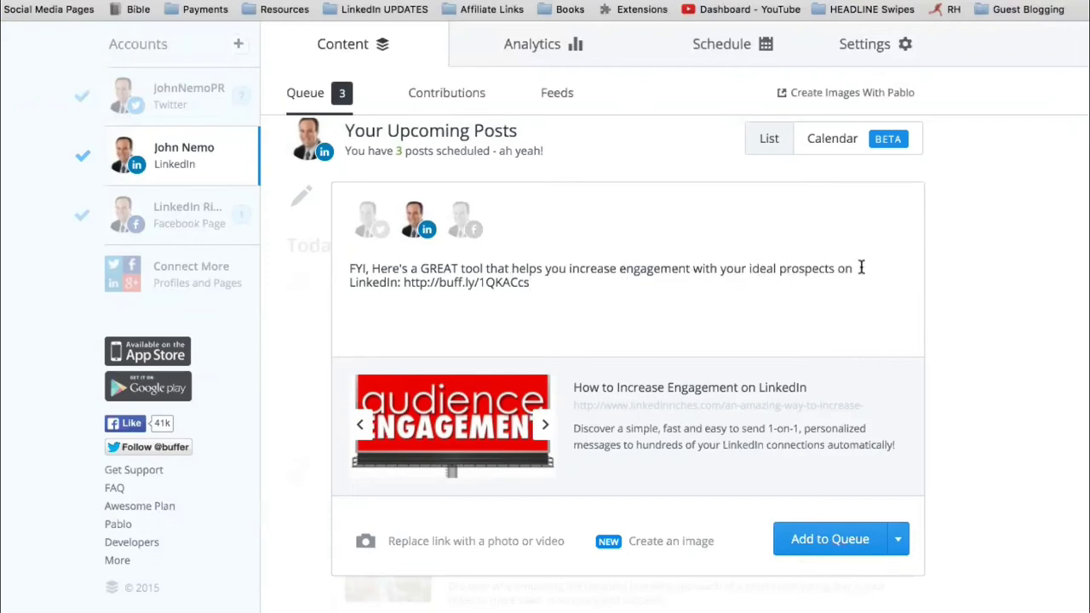
In Buffer, remove the link preview from the LinkedIn post about the GREAT engagement tool, keeping the shortened link in its text
{"action": "left_click_drag", "start_coordinate": [404, 282], "coordinate": [533, 285]}
{"action": "left_click", "coordinate": [599, 288]}
{"action": "mouse_move", "coordinate": [637, 361]}
{"action": "left_click", "coordinate": [898, 383]}
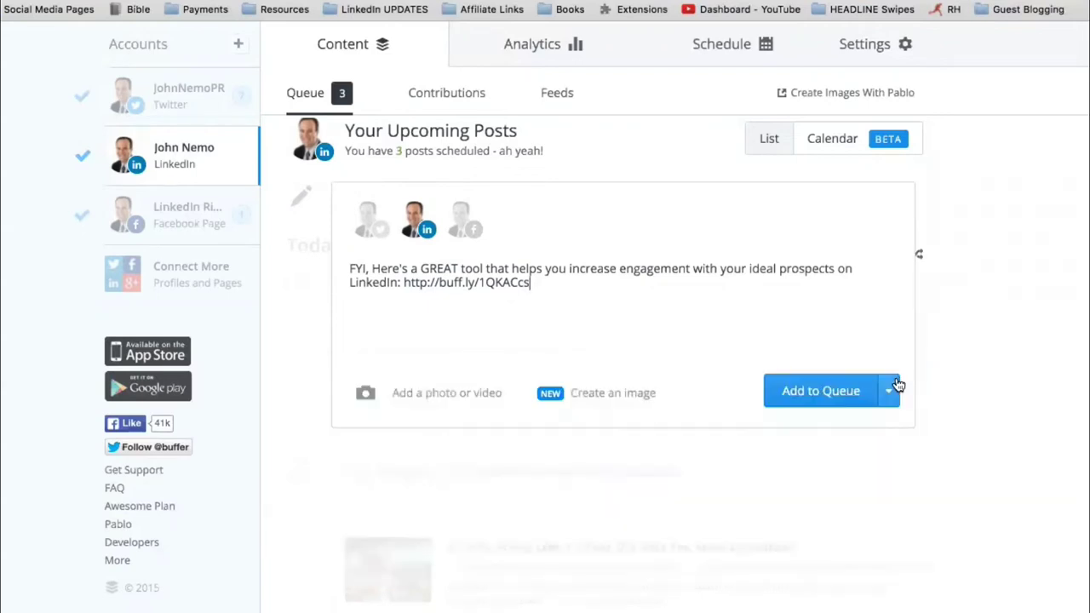
Browse the GIFs folder, preview Farley 1.gif, Farley 2.gif and Ferrish Shh.gif, and attach Farley 1.gif to the post
{"action": "left_click", "coordinate": [434, 388]}
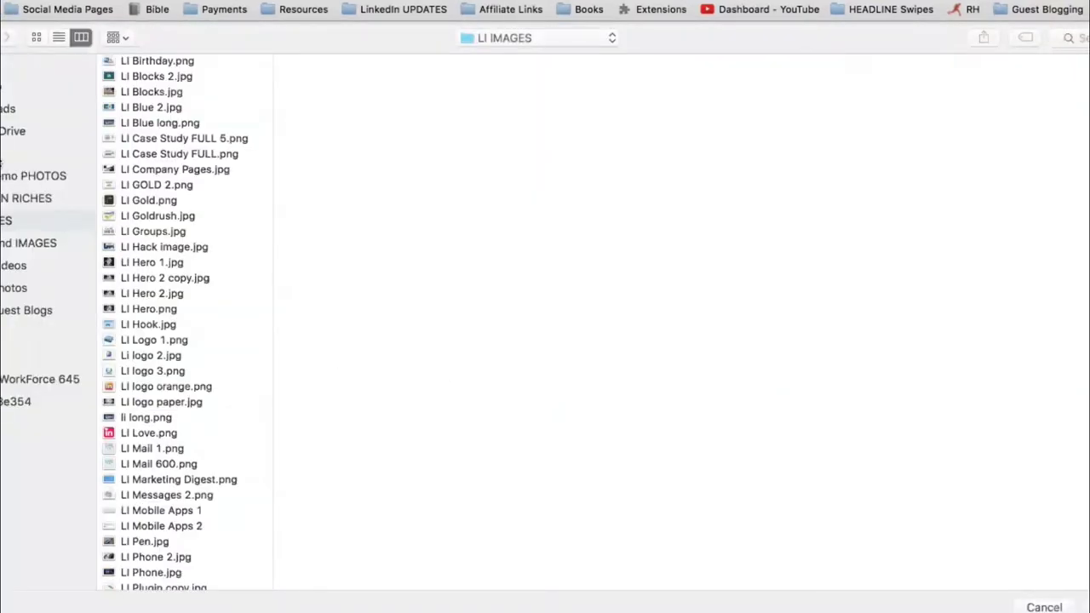
{"action": "left_click", "coordinate": [42, 154]}
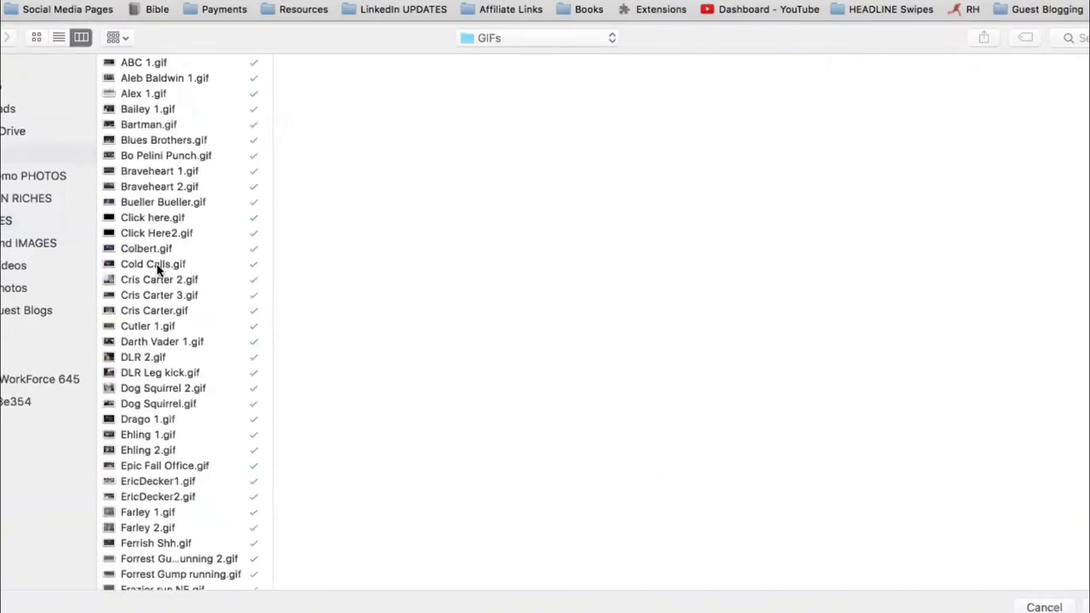
{"action": "scroll", "coordinate": [164, 281], "scroll_direction": "down", "scroll_amount": 5}
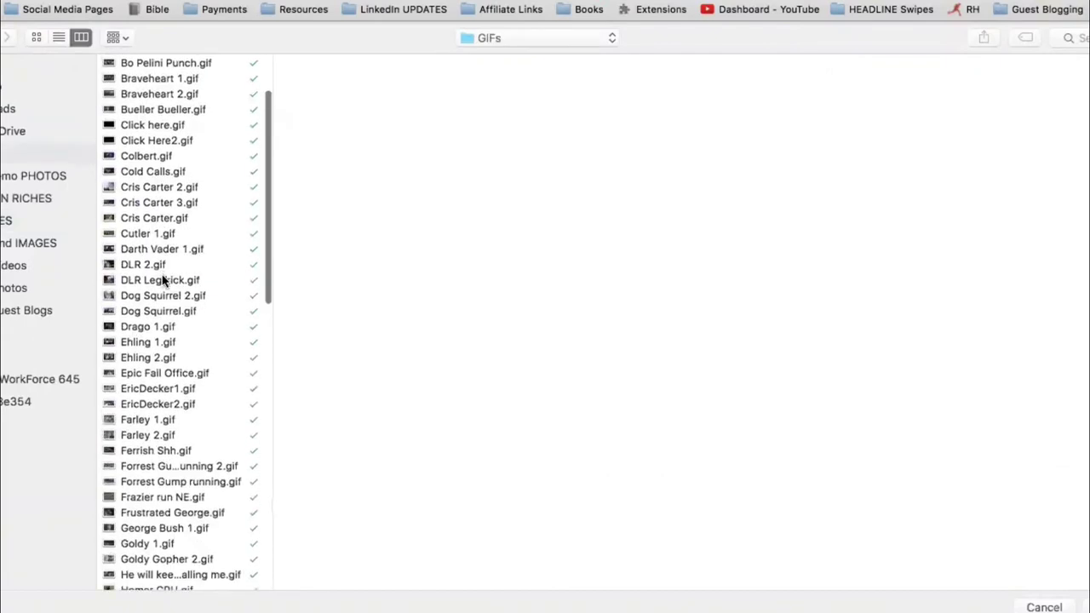
{"action": "scroll", "coordinate": [164, 281], "scroll_direction": "down", "scroll_amount": 5}
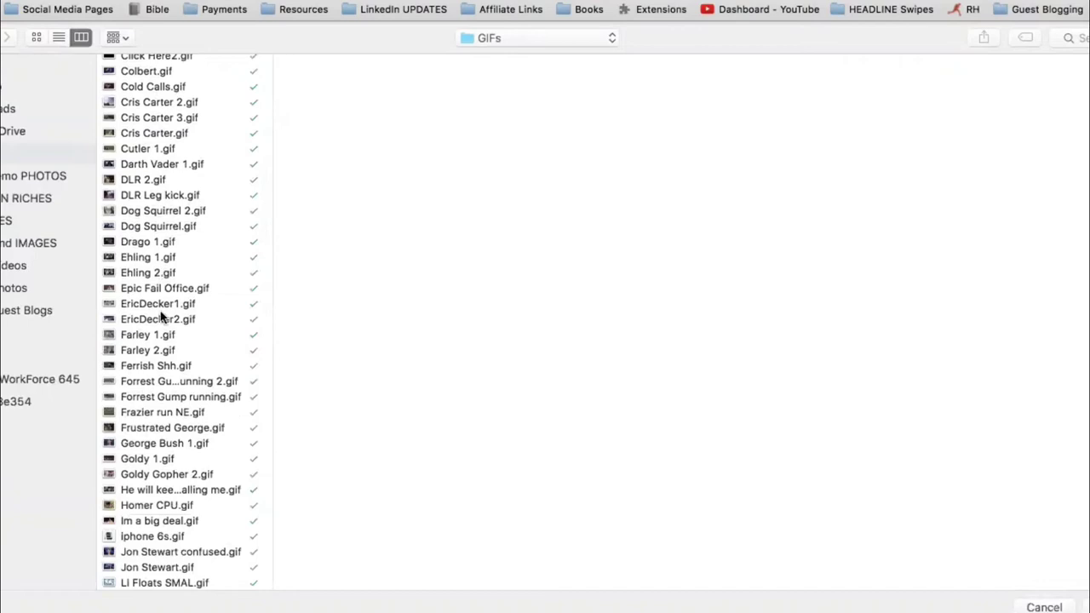
{"action": "left_click", "coordinate": [157, 340]}
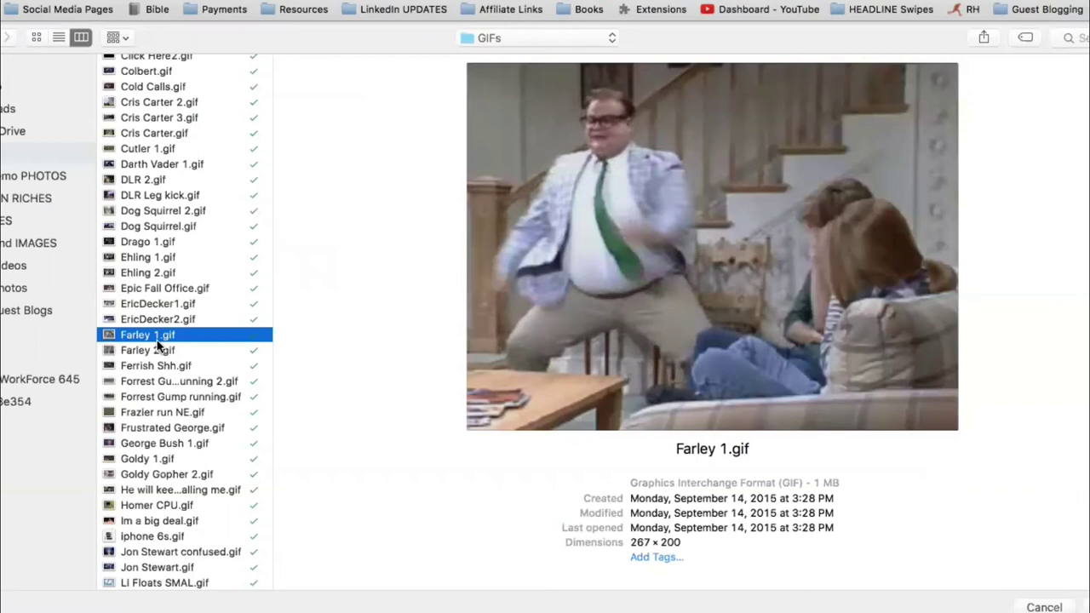
{"action": "key", "text": "Down"}
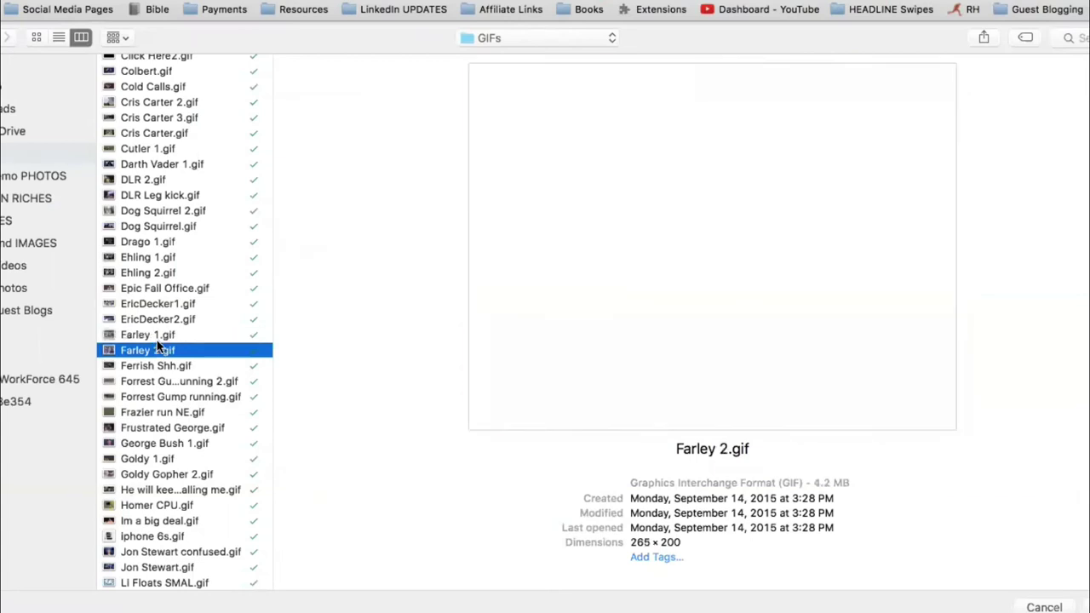
{"action": "key", "text": "Up"}
{"action": "key", "text": "Down"}
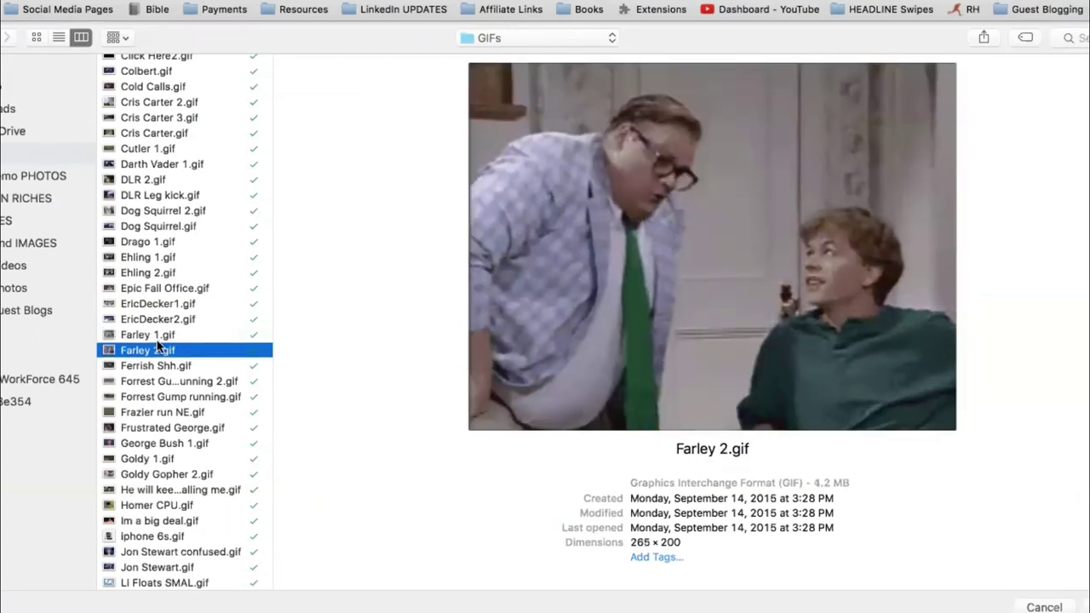
{"action": "key", "text": "Down"}
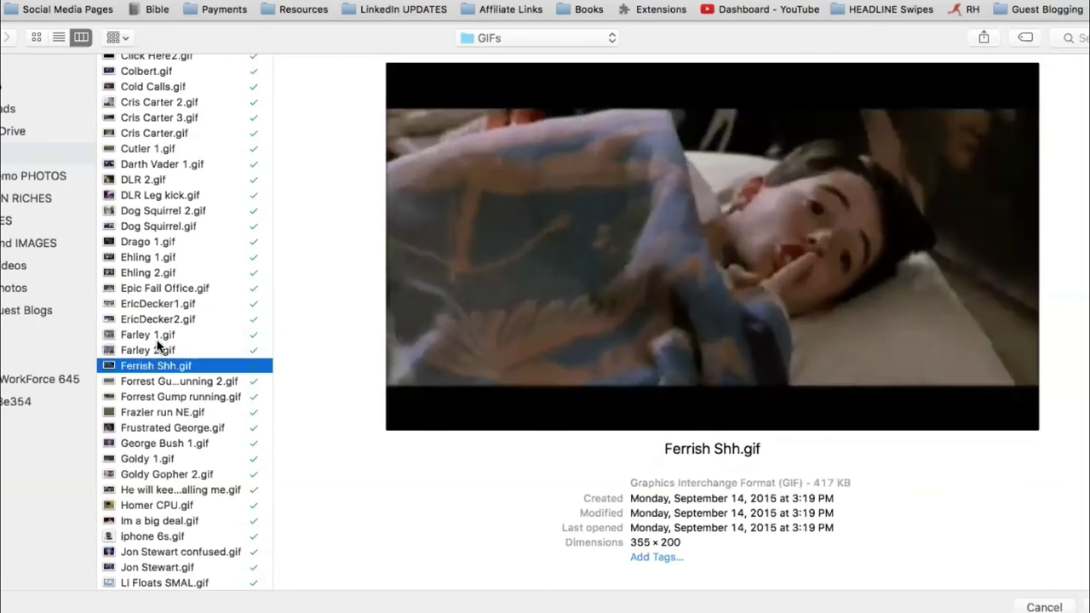
{"action": "left_click", "coordinate": [157, 340]}
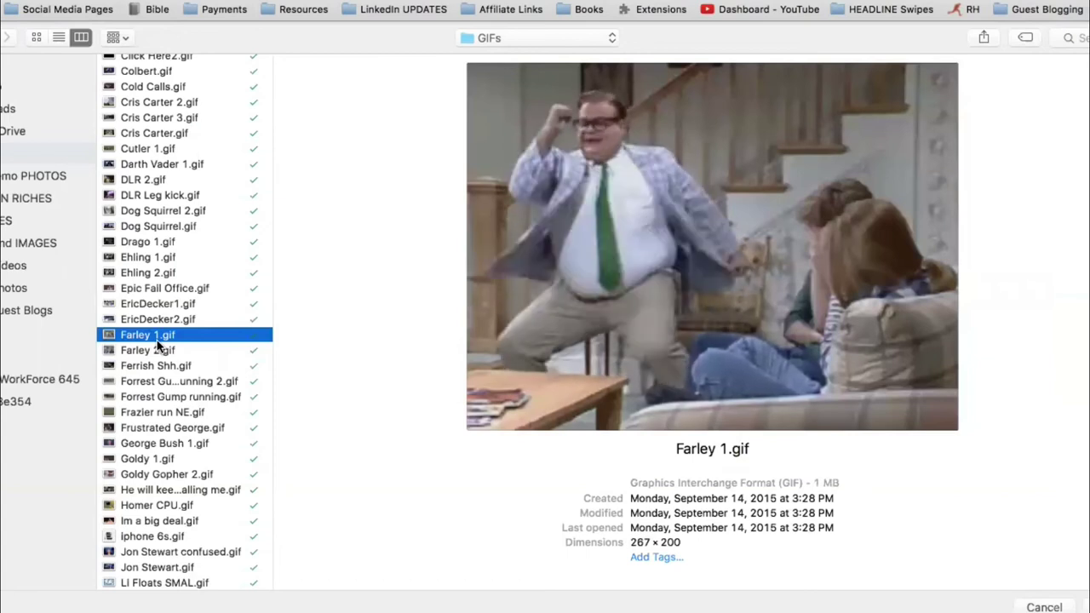
{"action": "double_click", "coordinate": [157, 336]}
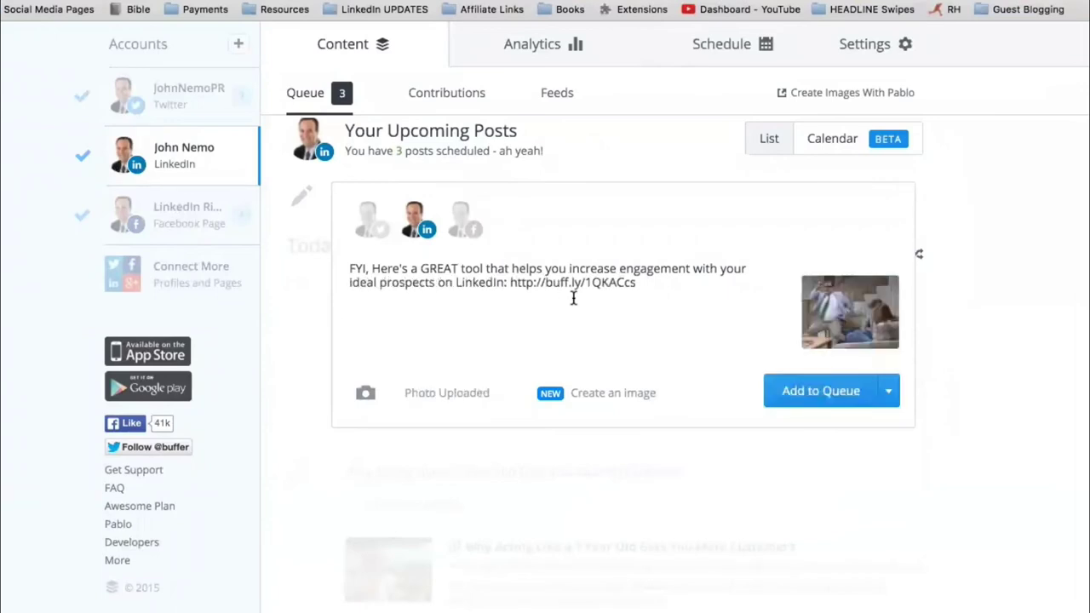
Share the post with the attached GIF to LinkedIn immediately instead of adding it to the queue
{"action": "mouse_move", "coordinate": [837, 306]}
{"action": "left_click", "coordinate": [891, 393]}
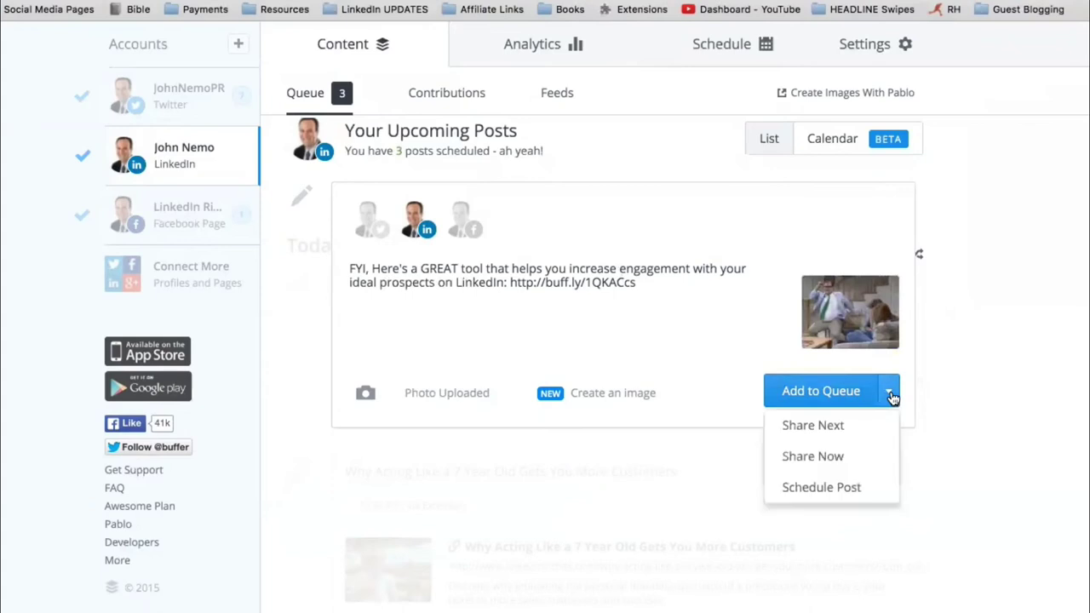
{"action": "left_click", "coordinate": [817, 461]}
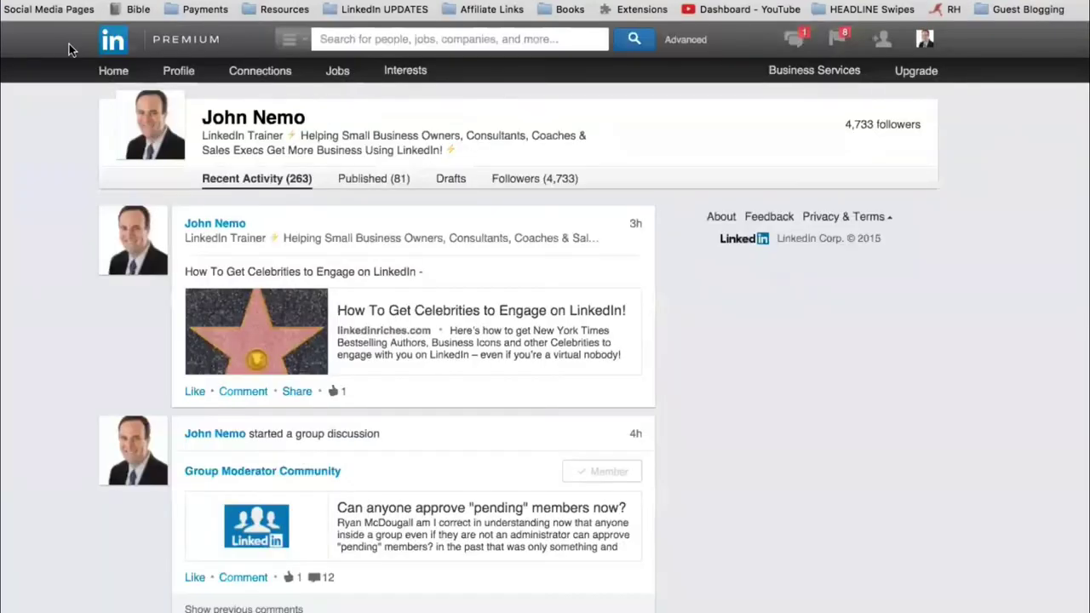
Open the list of own LinkedIn updates and check how the new GIF post appears above the free training post
{"action": "left_click", "coordinate": [112, 74]}
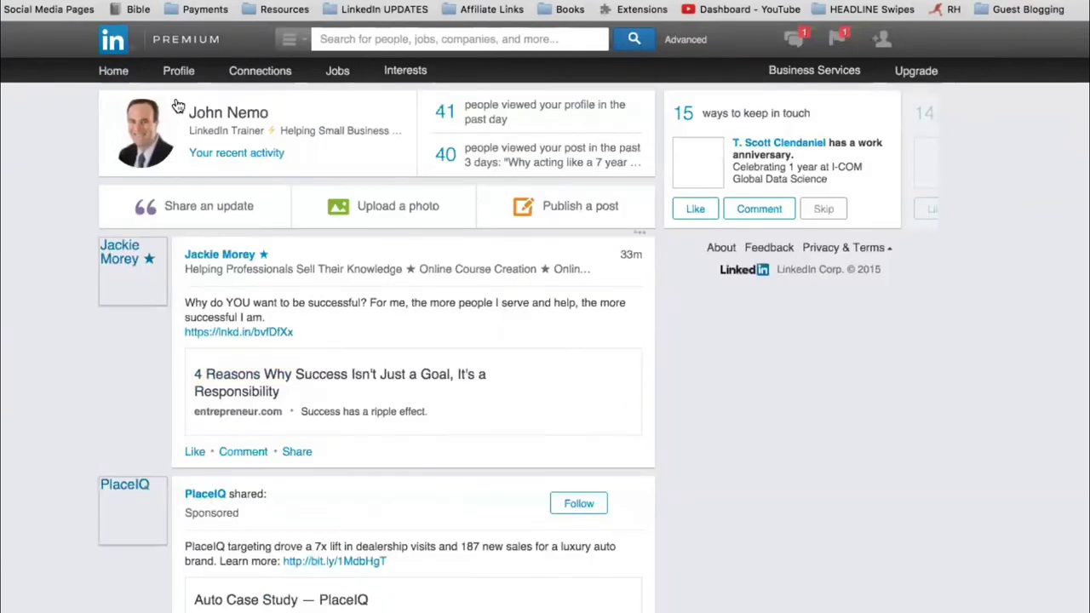
{"action": "mouse_move", "coordinate": [179, 71]}
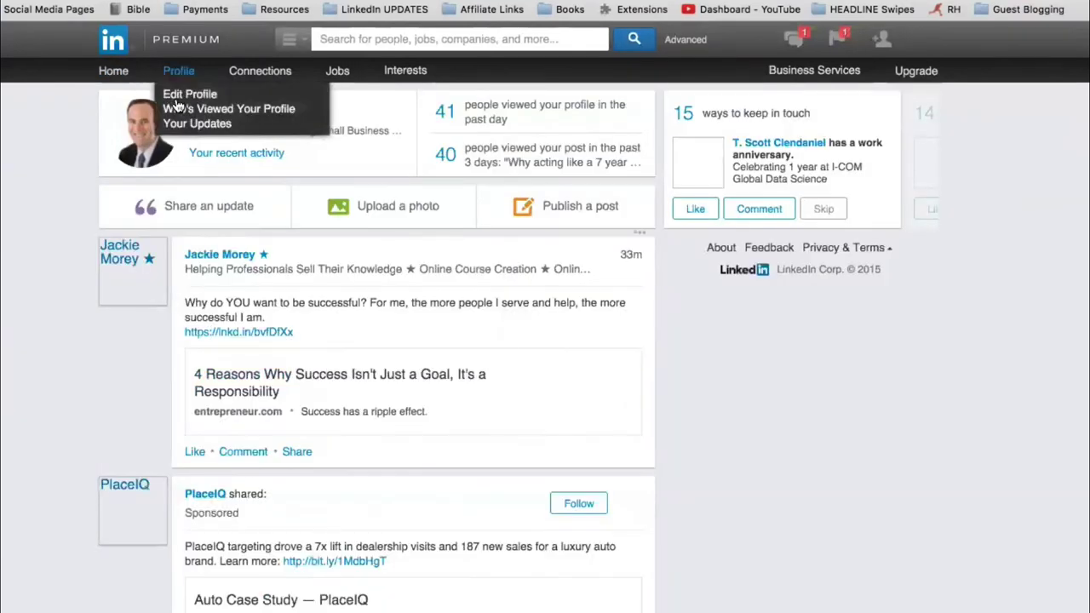
{"action": "left_click", "coordinate": [195, 138]}
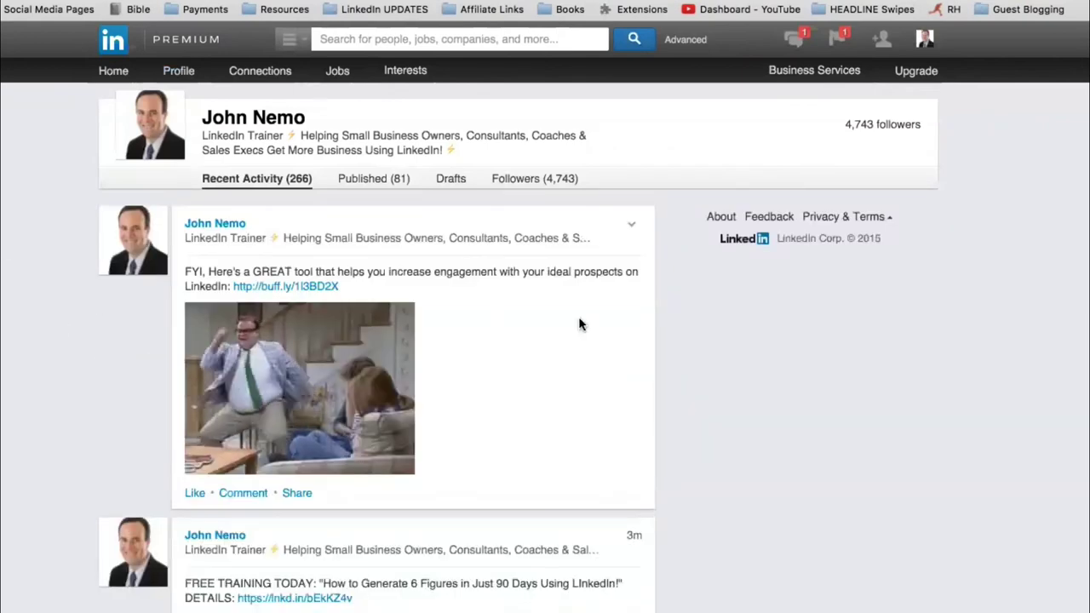
{"action": "scroll", "coordinate": [579, 324], "scroll_direction": "down", "scroll_amount": 2}
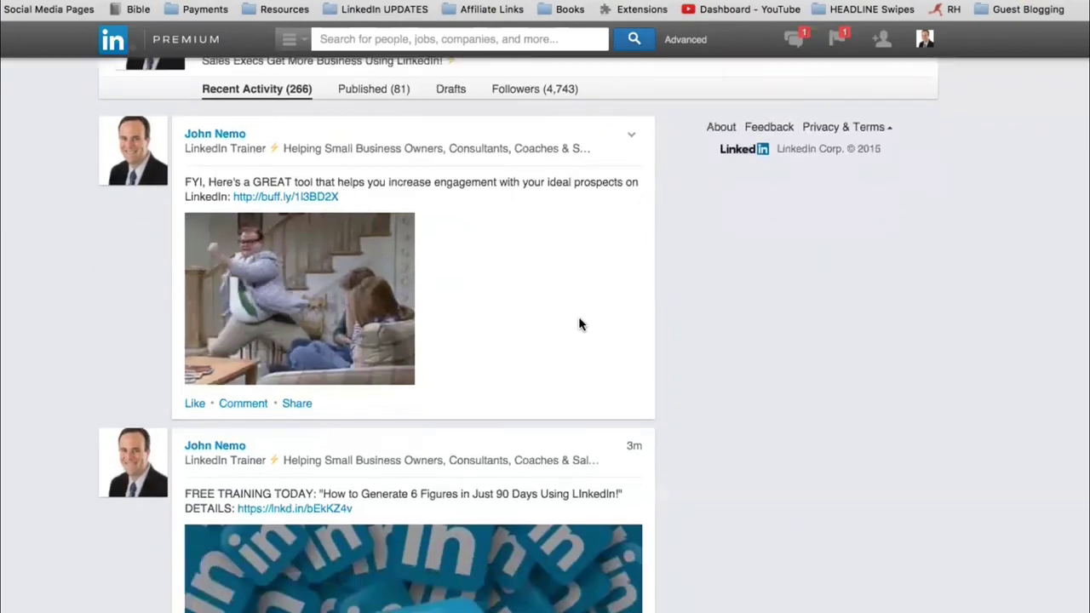
Compare the animated GIF post with the large-image post and the standard link-preview post in the recent activity list
{"action": "scroll", "coordinate": [579, 323], "scroll_direction": "down", "scroll_amount": 10}
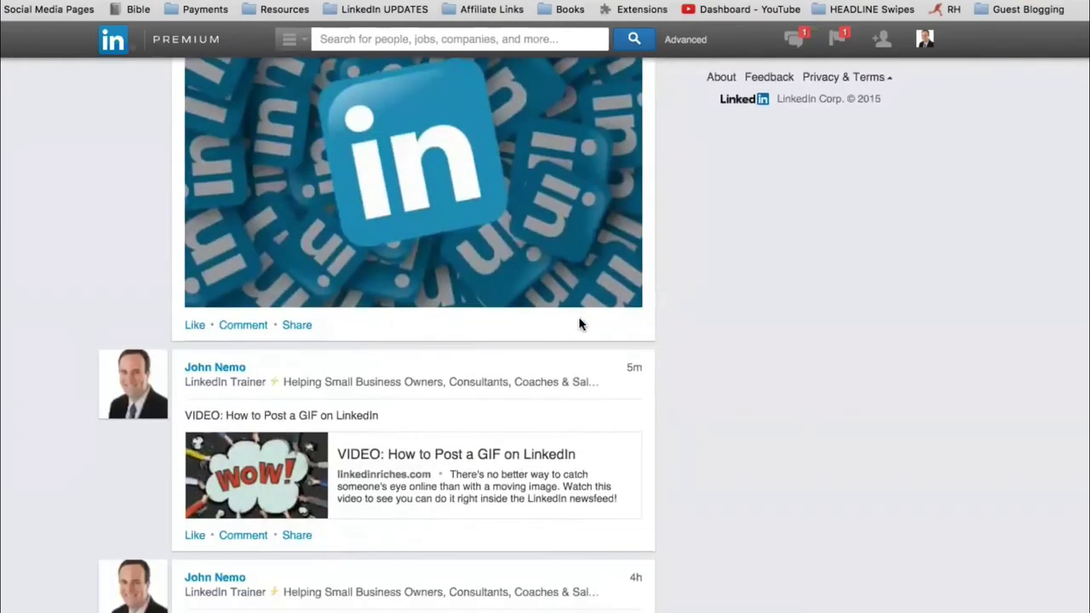
{"action": "scroll", "coordinate": [579, 323], "scroll_direction": "up", "scroll_amount": 4}
{"action": "scroll", "coordinate": [579, 323], "scroll_direction": "up", "scroll_amount": 7}
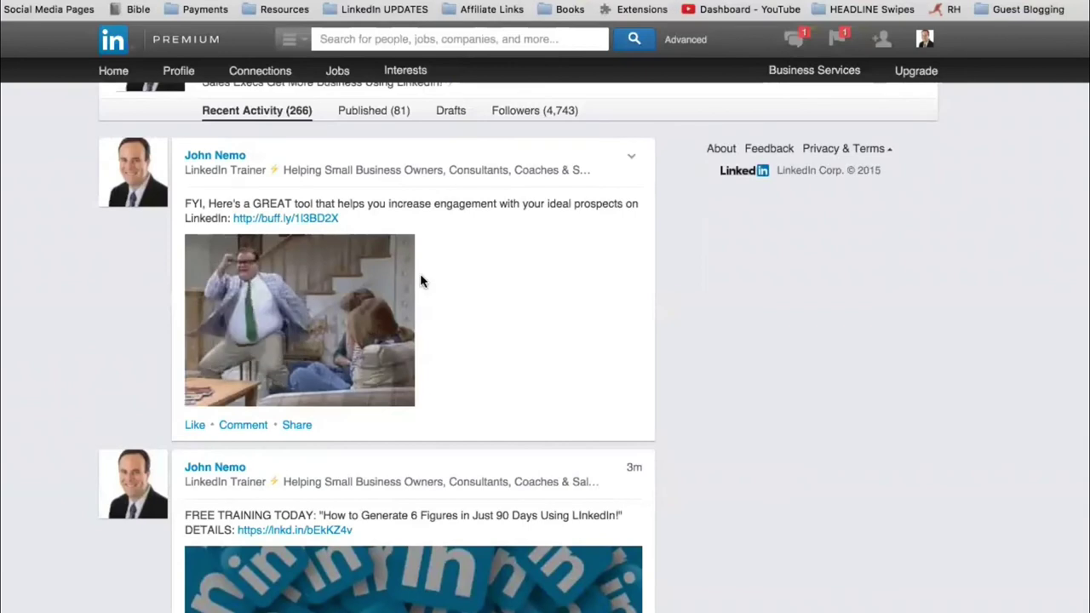
{"action": "scroll", "coordinate": [439, 275], "scroll_direction": "down", "scroll_amount": 2}
{"action": "scroll", "coordinate": [440, 275], "scroll_direction": "up", "scroll_amount": 3}
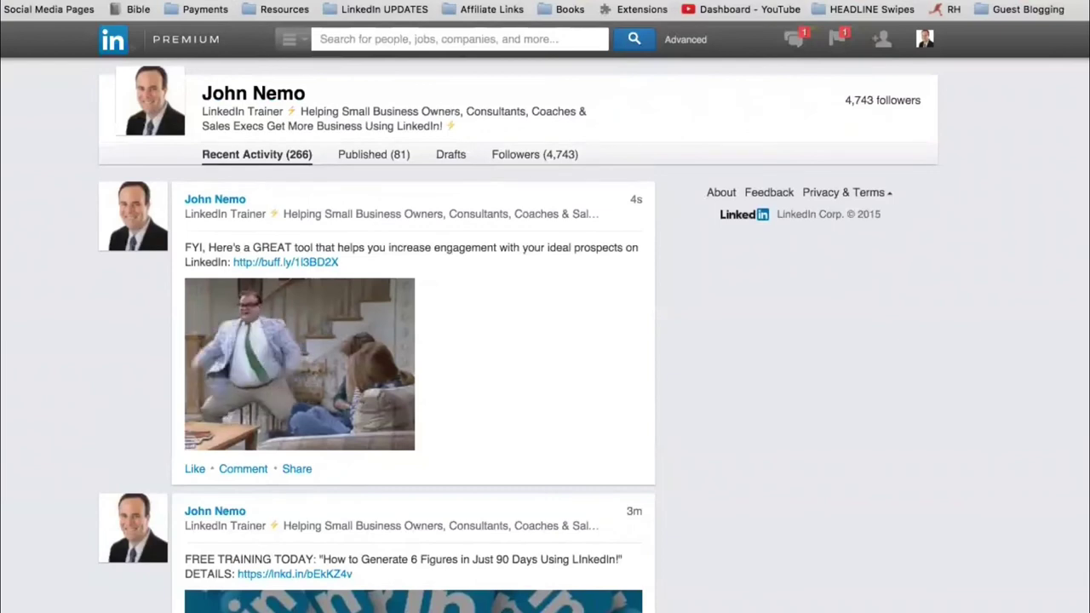
Switch to the GIPHY website and search its GIFs for "1980s"
{"action": "type", "text": "giph"}
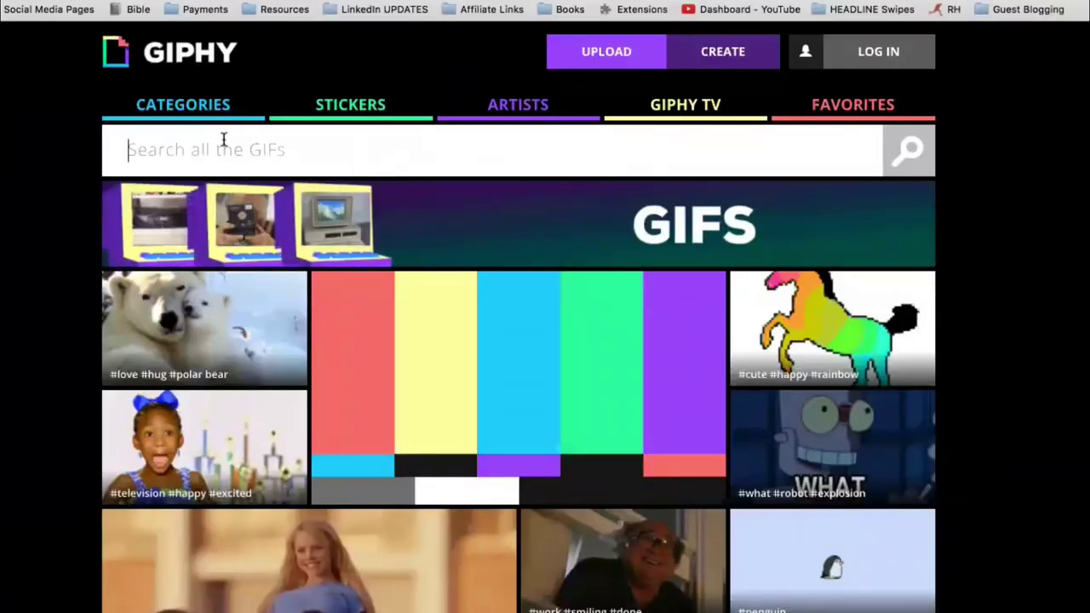
{"action": "type", "text": "1980s"}
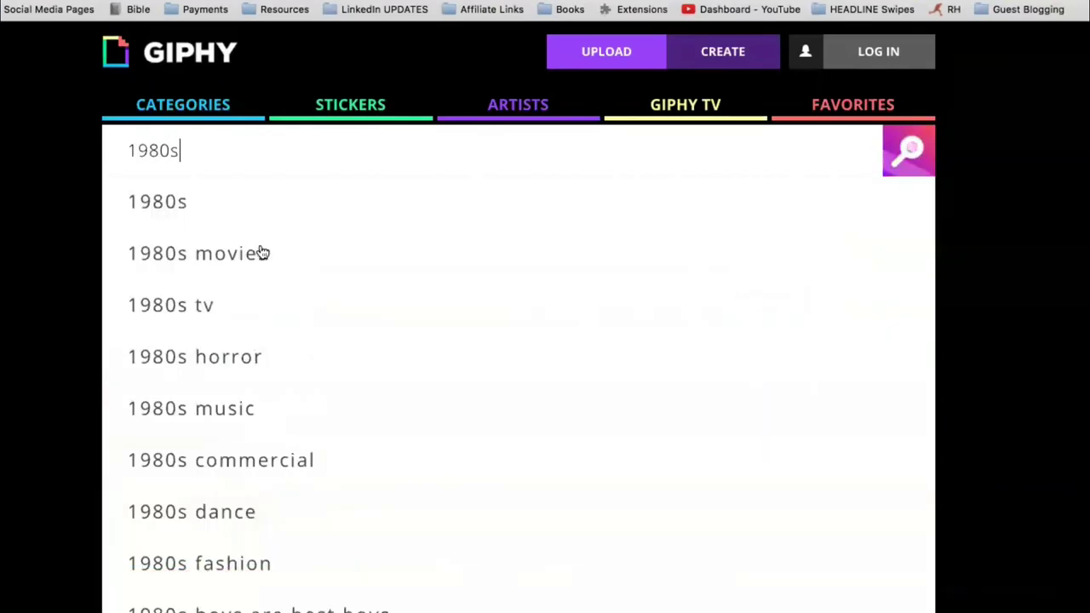
{"action": "key", "text": "Return"}
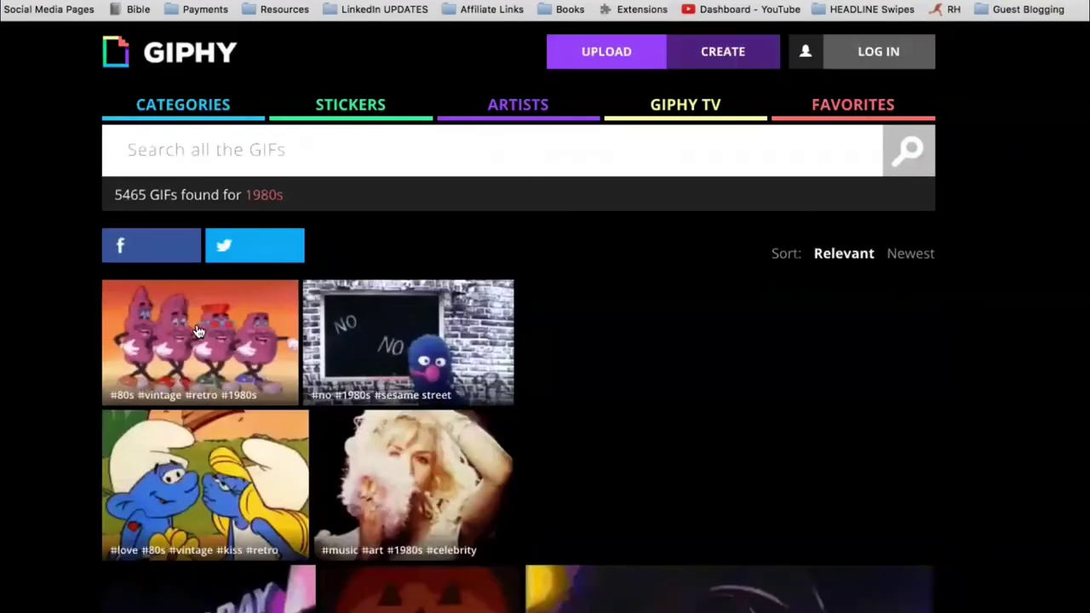
Search GIPHY for "the office" and browse the resulting GIFs
{"action": "left_click", "coordinate": [197, 151]}
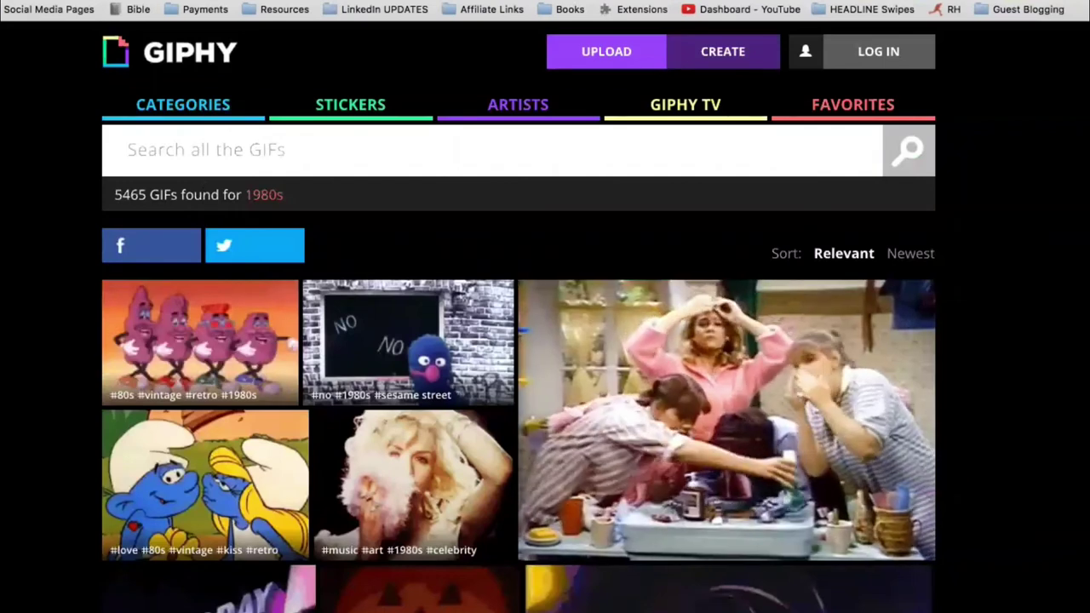
{"action": "type", "text": "the office"}
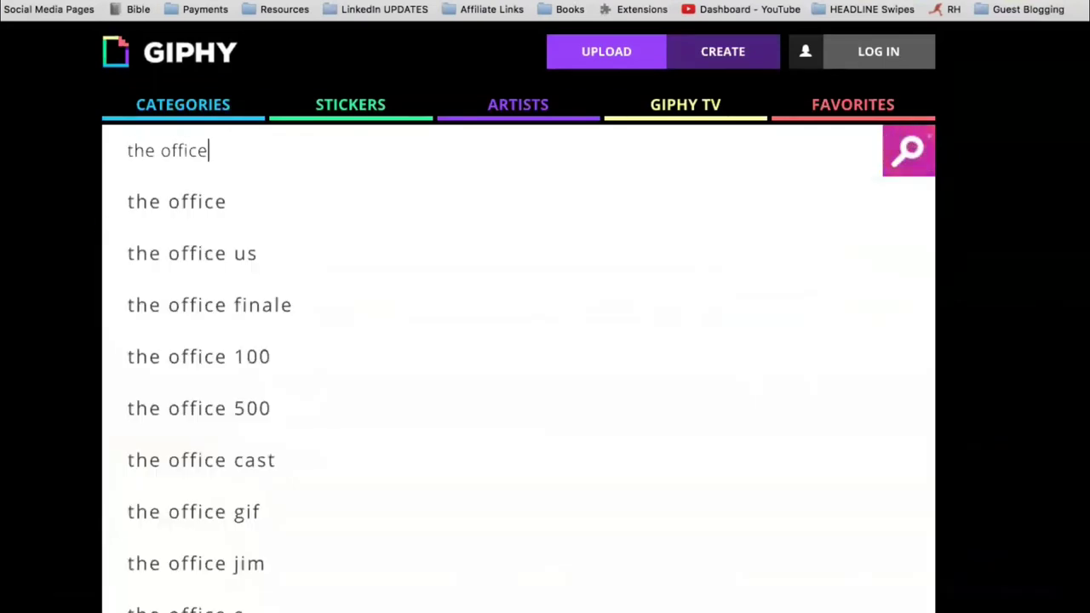
{"action": "key", "text": "Return"}
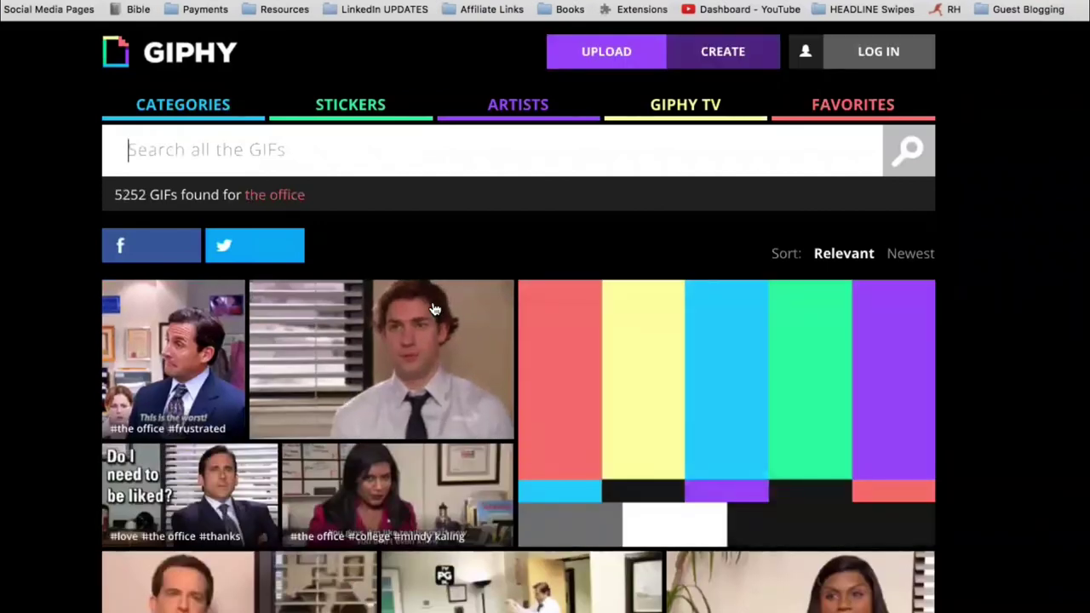
{"action": "scroll", "coordinate": [435, 309], "scroll_direction": "down", "scroll_amount": 1}
{"action": "scroll", "coordinate": [435, 310], "scroll_direction": "down", "scroll_amount": 4}
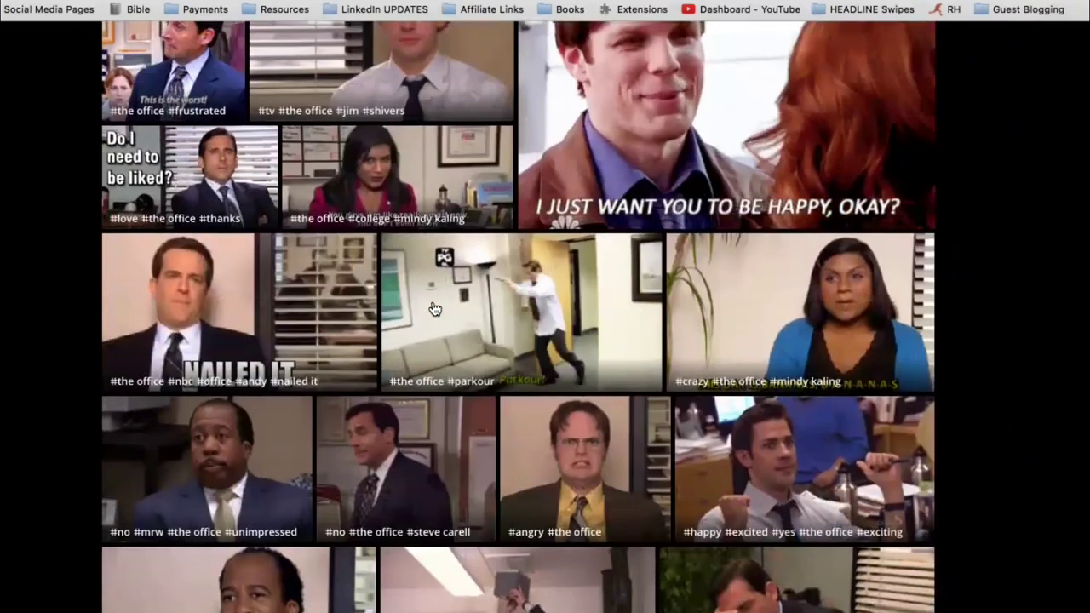
{"action": "scroll", "coordinate": [434, 309], "scroll_direction": "up", "scroll_amount": 2}
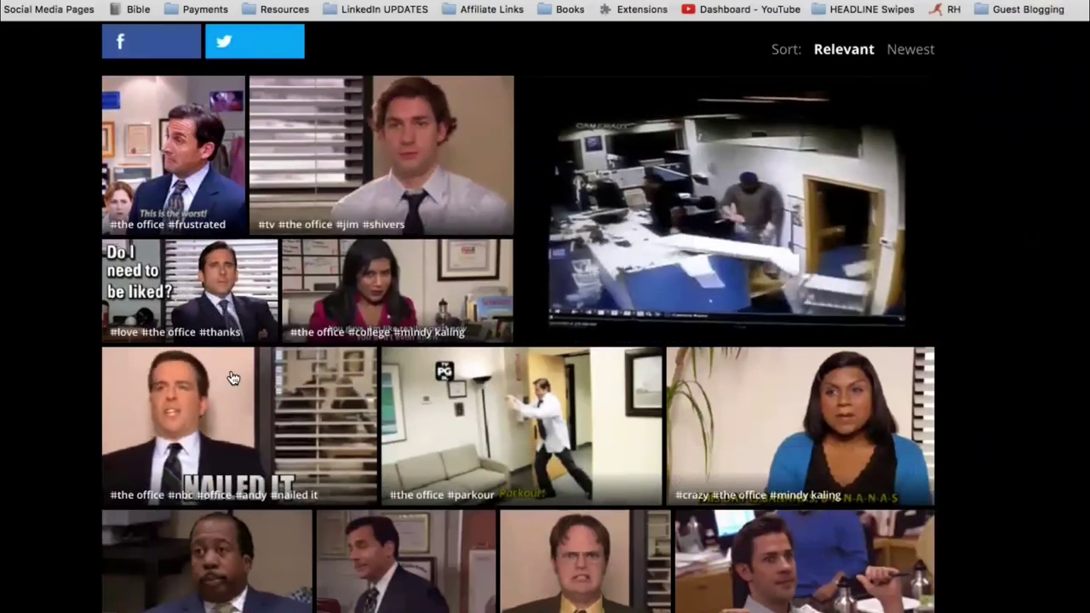
Open the "Nailed It" GIF from The Office and save its image to the Desktop as NailedIT.gif
{"action": "left_click", "coordinate": [233, 378]}
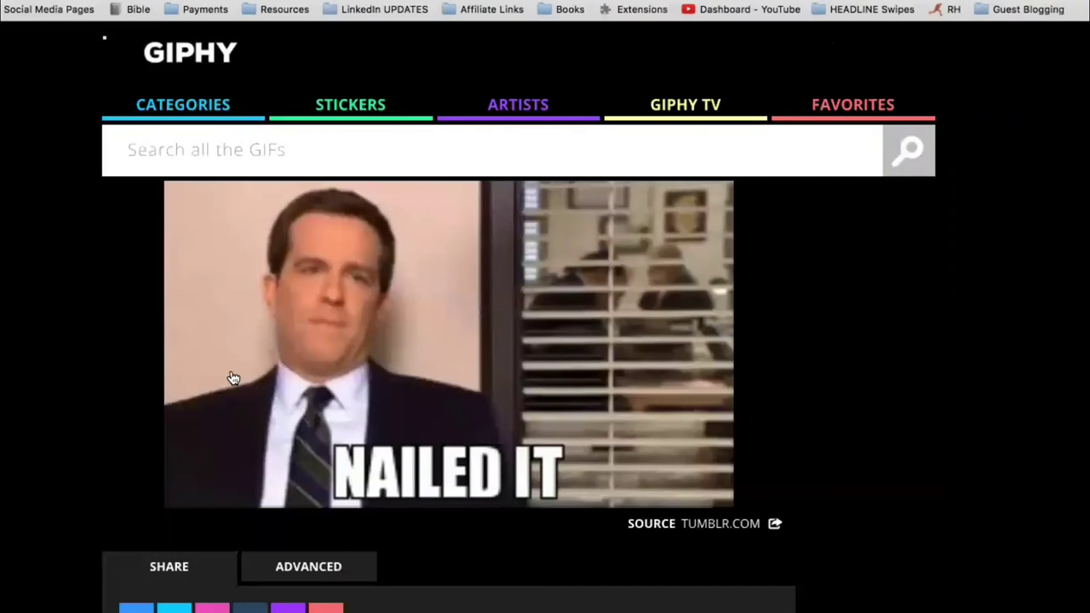
{"action": "right_click", "coordinate": [443, 364]}
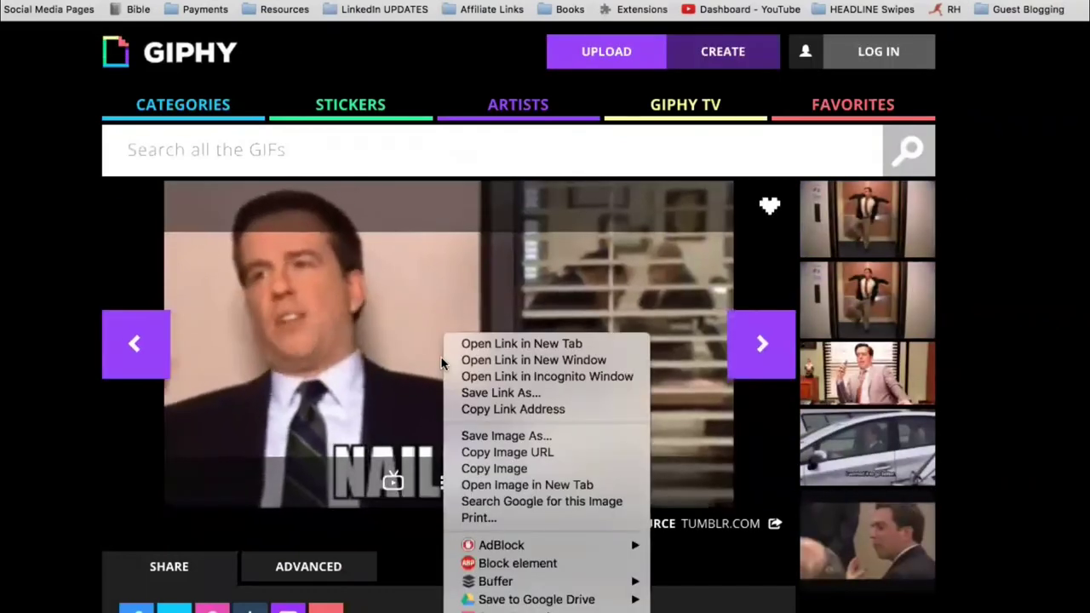
{"action": "left_click", "coordinate": [487, 435]}
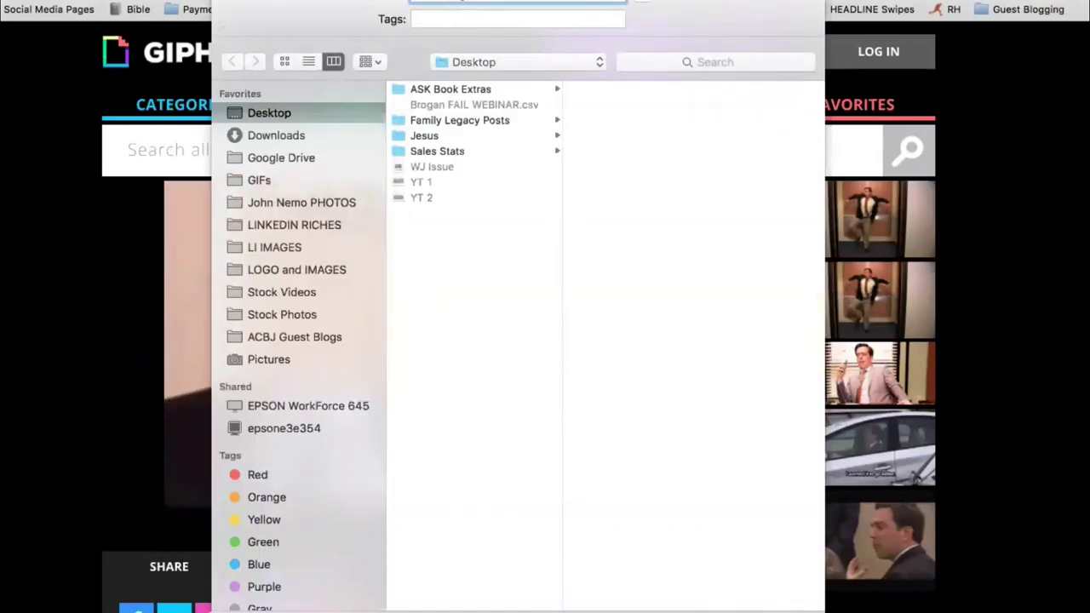
{"action": "key", "text": "Return"}
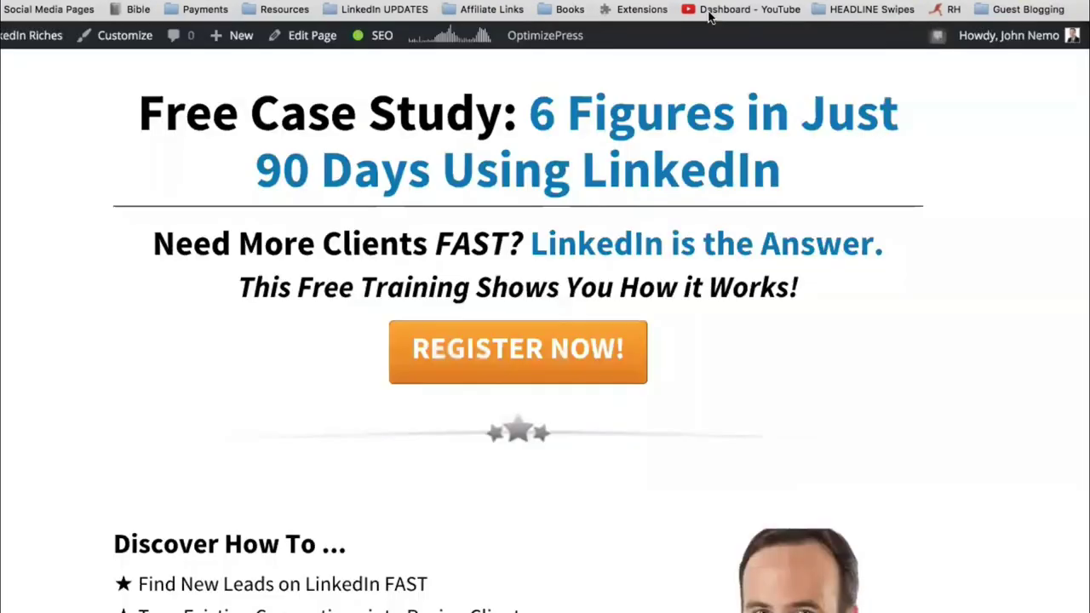
Switch to Buffer and start a new post for LinkedIn only, excluding the Twitter and Facebook accounts
{"action": "key", "text": "super+l"}
{"action": "type", "text": "buf"}
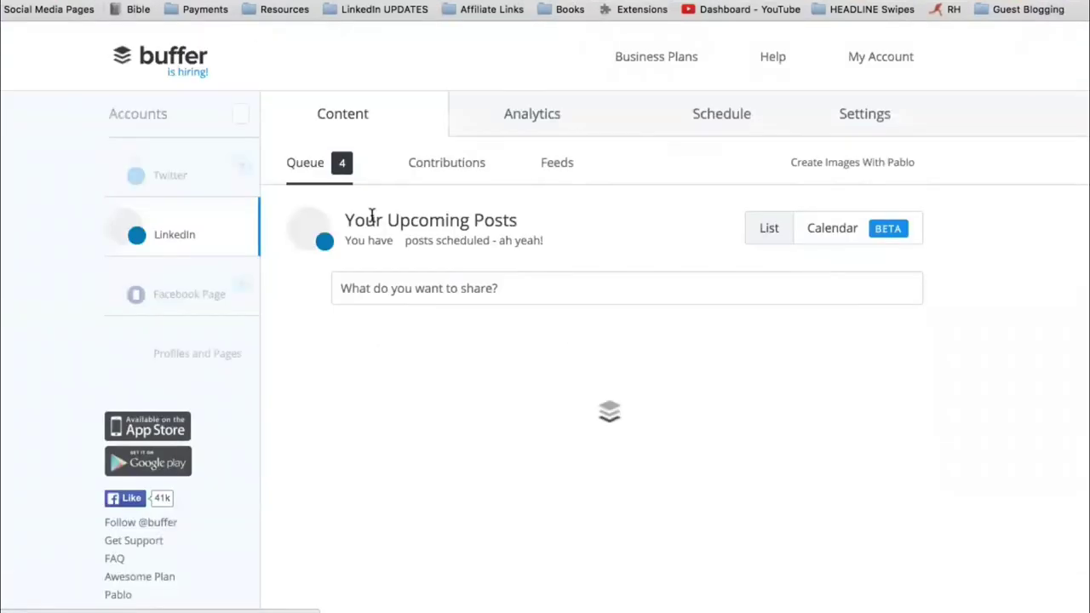
{"action": "left_click", "coordinate": [431, 290]}
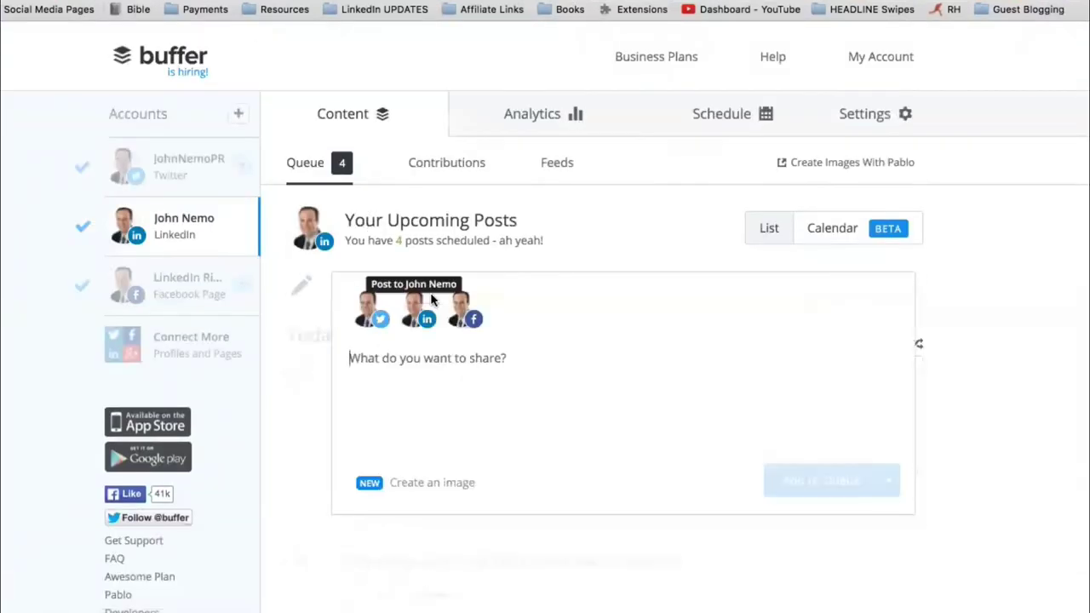
{"action": "left_click", "coordinate": [371, 308]}
{"action": "left_click", "coordinate": [479, 325]}
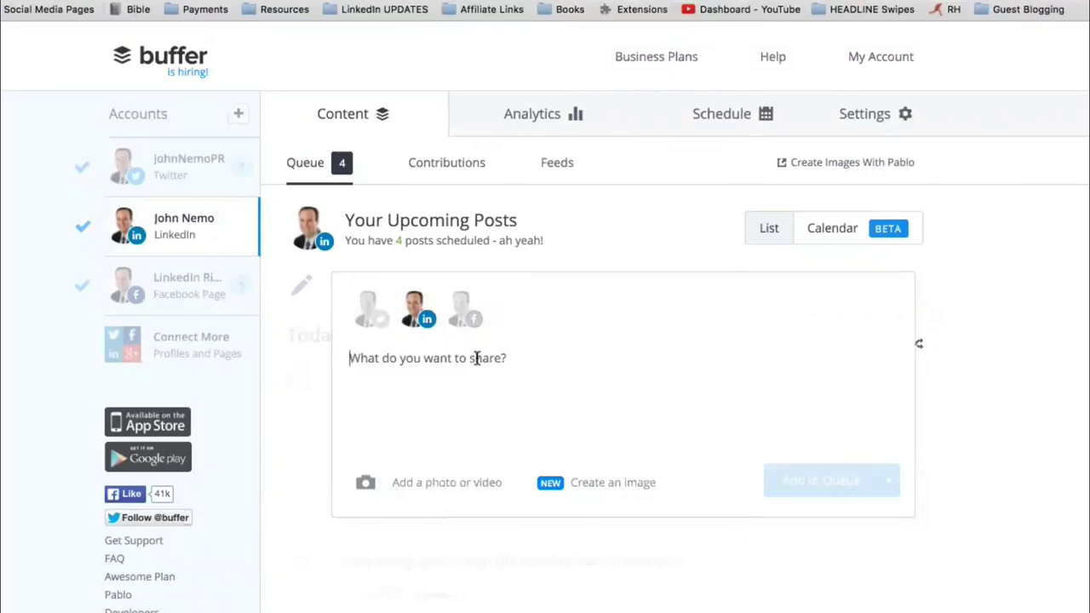
Write "Doing an interview with the amazing [interviewer's name] about LinkedIn right now! How's it going? Here's how:" and attach NailedIT.gif from the Desktop
{"action": "left_click", "coordinate": [477, 358]}
{"action": "type", "text": "Doin"}
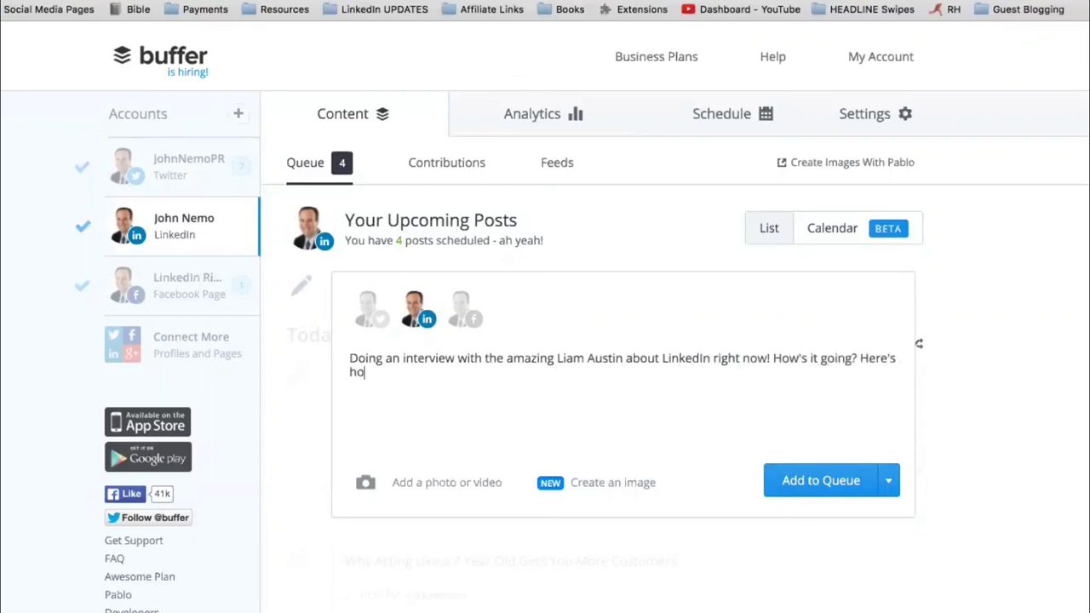
{"action": "left_click", "coordinate": [436, 482]}
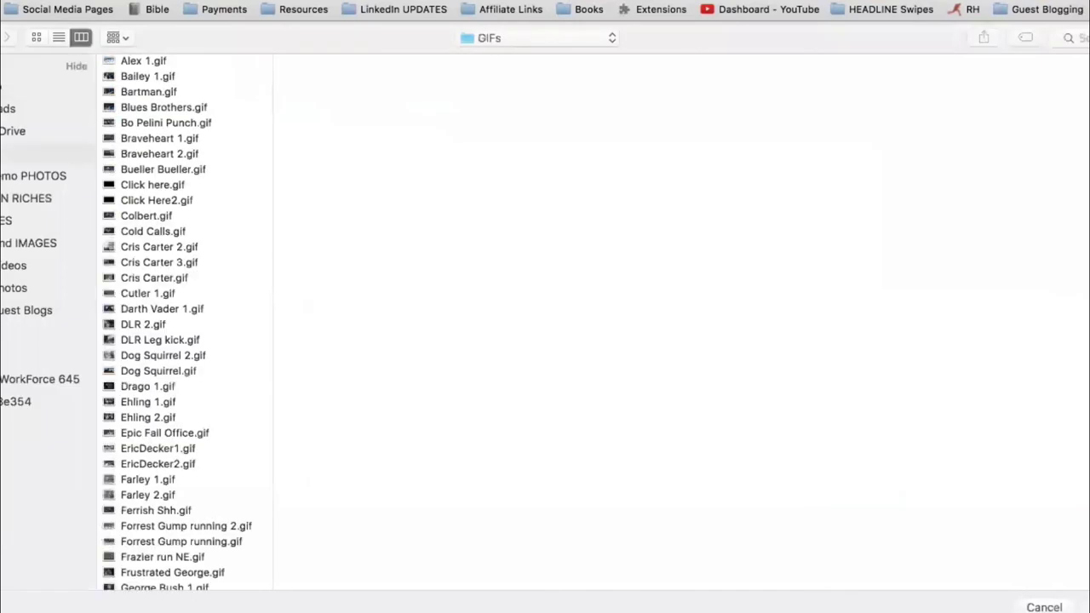
{"action": "left_click", "coordinate": [2, 85]}
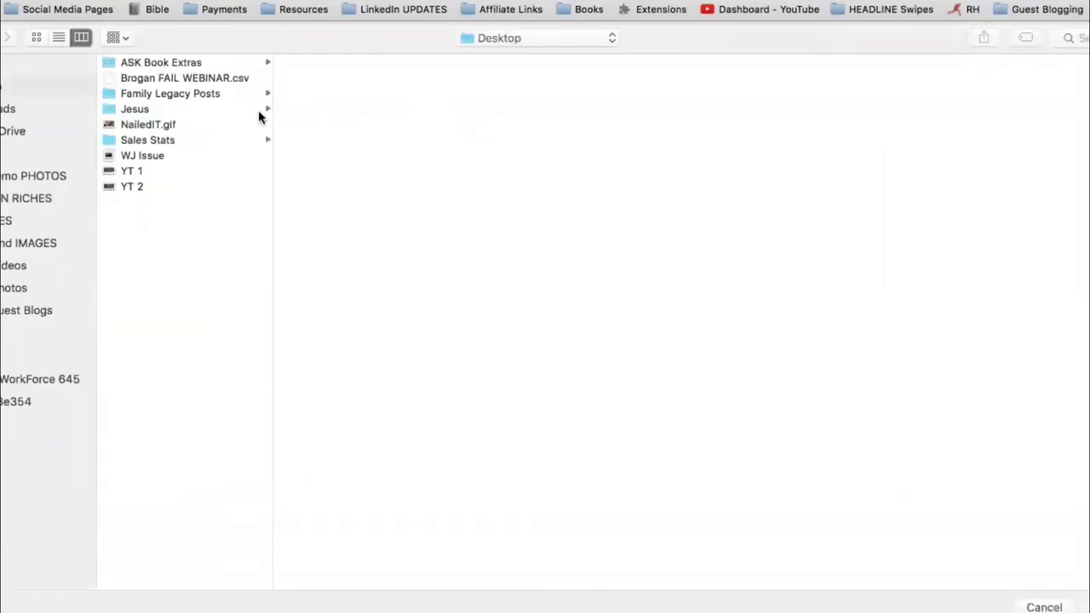
{"action": "left_click", "coordinate": [154, 128]}
{"action": "key", "text": "Return"}
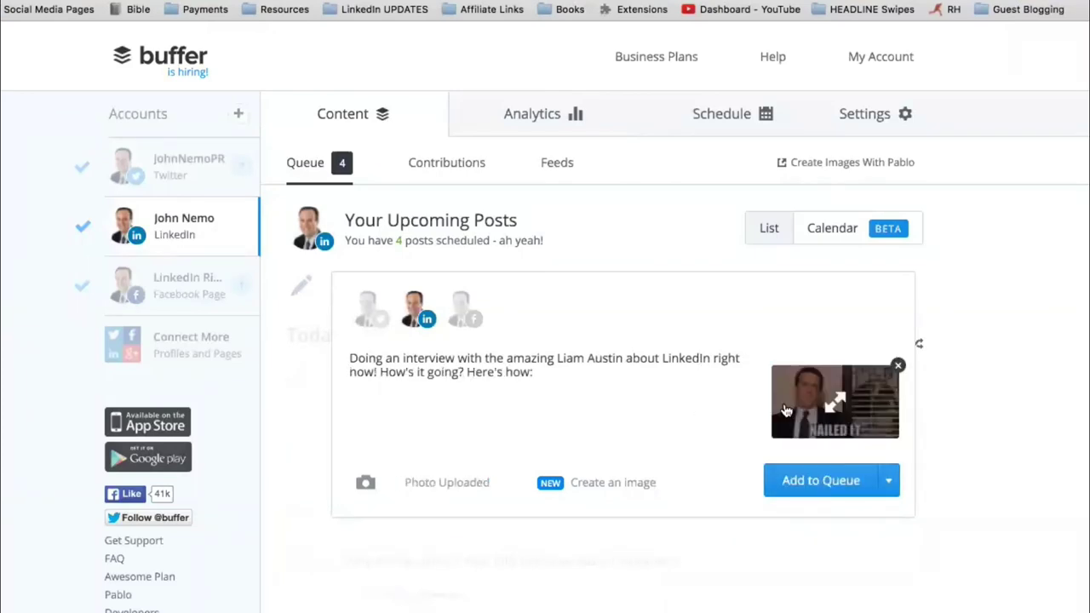
Open the alternative sharing options for the LinkedIn post with the attached Nailed It GIF
{"action": "left_click", "coordinate": [891, 485]}
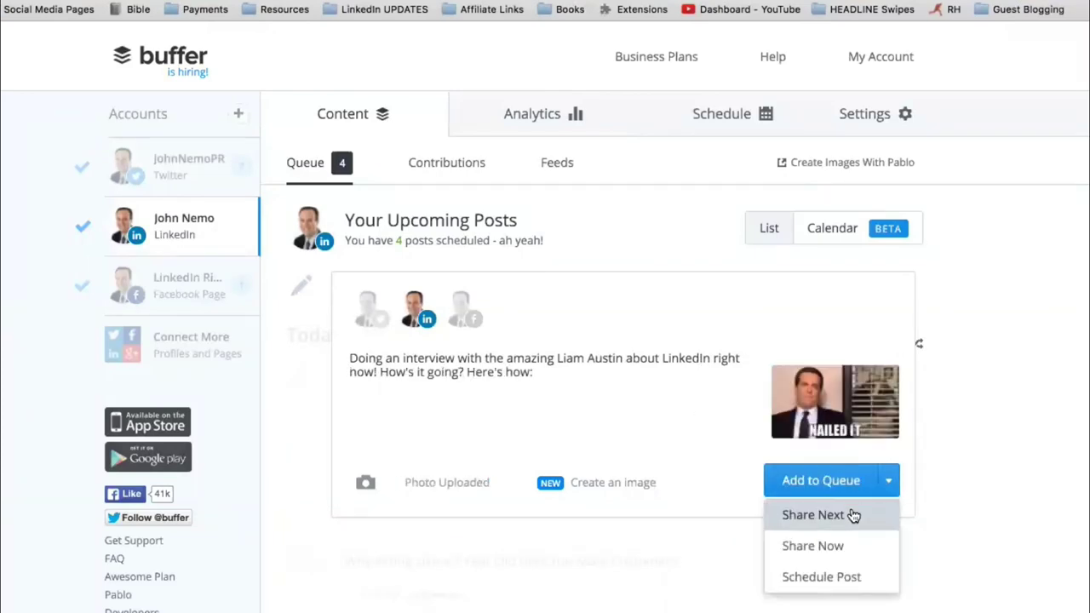